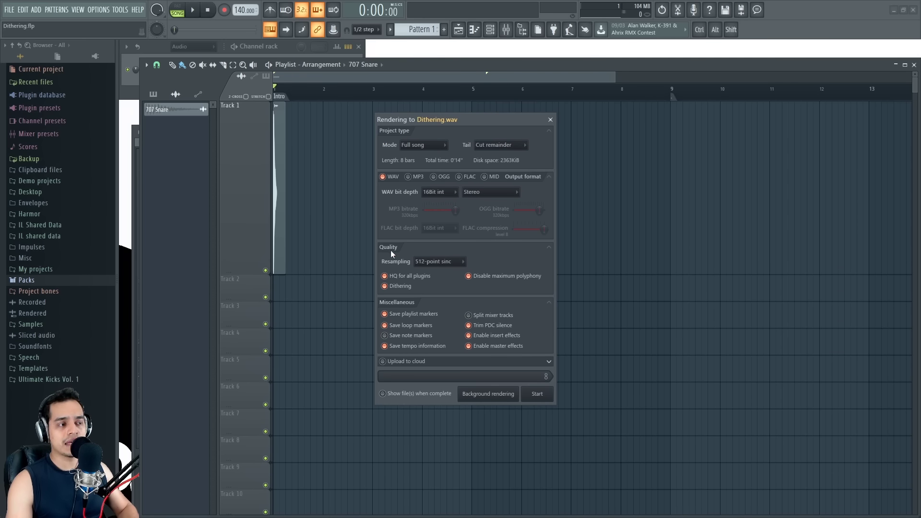
{"action": "left_click", "coordinate": [407, 288]}
{"action": "left_click", "coordinate": [408, 288]}
{"action": "left_click", "coordinate": [409, 290]}
{"action": "left_click", "coordinate": [408, 291]}
{"action": "left_click", "coordinate": [408, 291]}
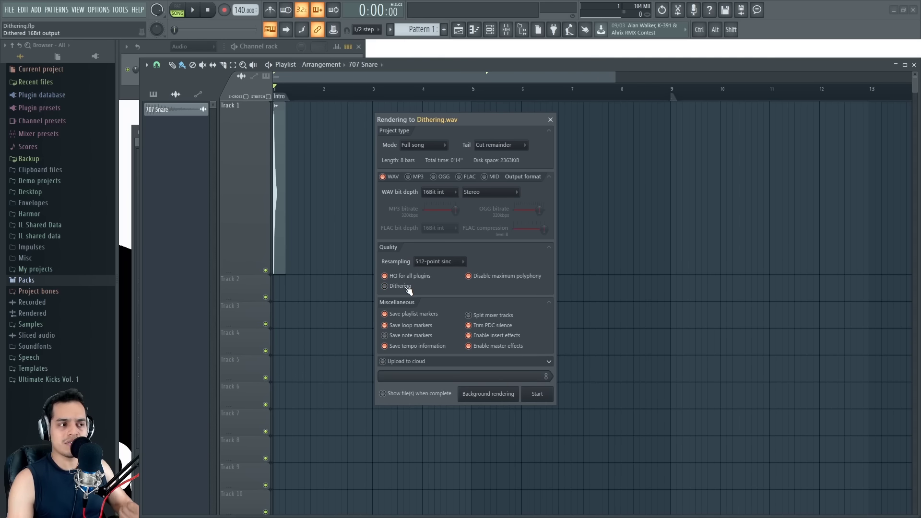
{"action": "left_click", "coordinate": [409, 291]}
{"action": "left_click", "coordinate": [408, 290]}
{"action": "left_click", "coordinate": [408, 290]}
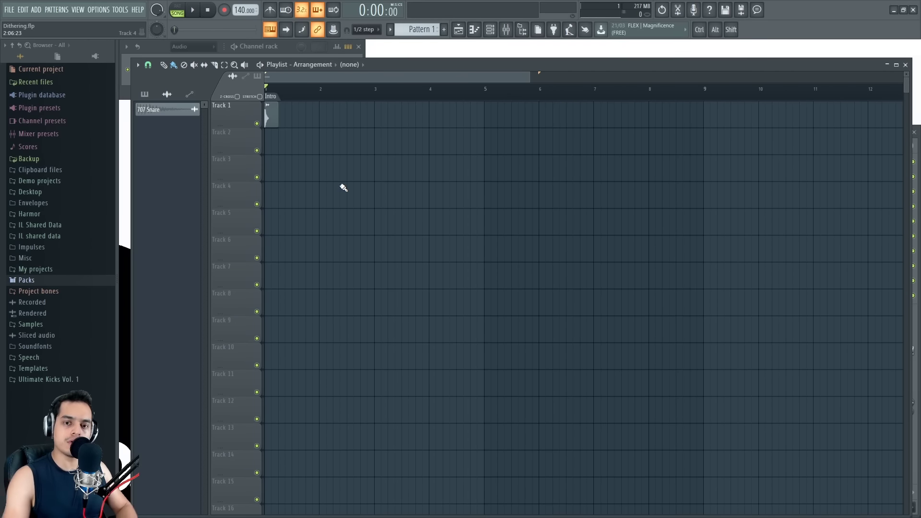
Step: Open the 707 Snare channel settings and route the channel from Insert 1 straight to the Master mixer track
{"action": "left_click", "coordinate": [283, 46]}
{"action": "left_click", "coordinate": [189, 69]}
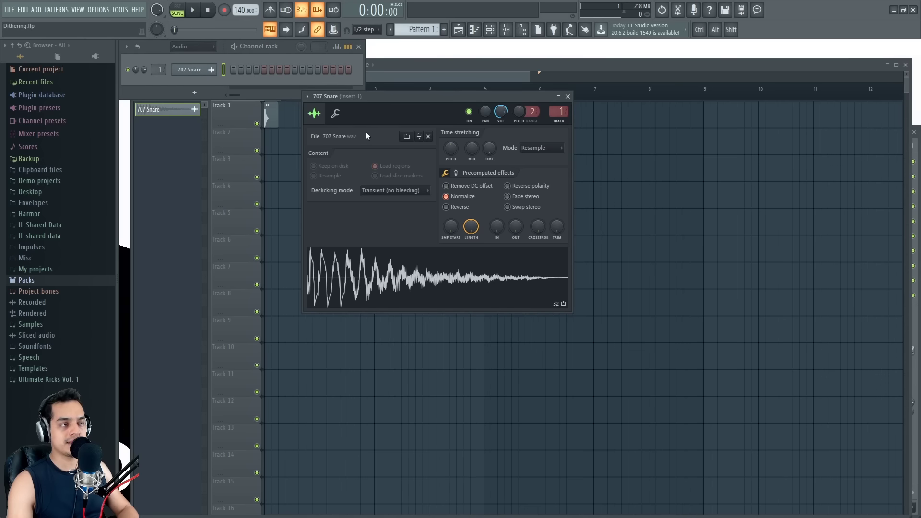
{"action": "left_click_drag", "start_coordinate": [381, 98], "coordinate": [391, 114]}
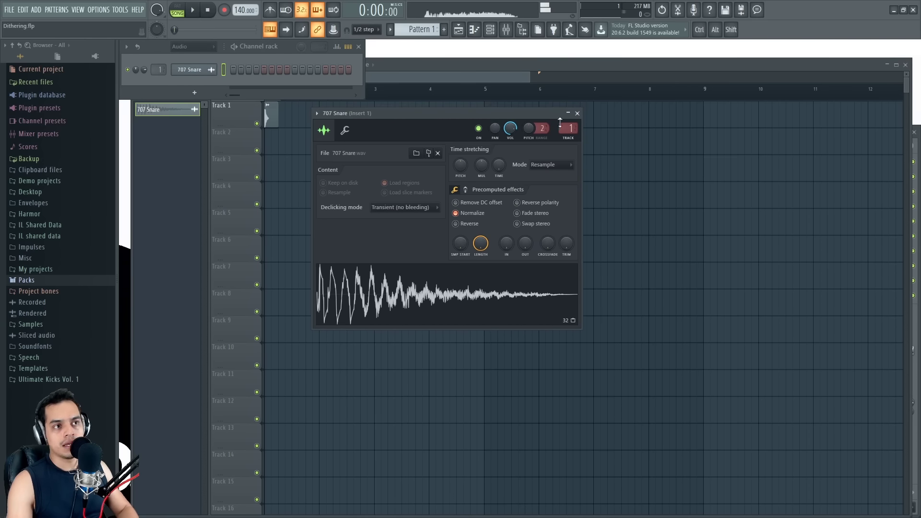
{"action": "scroll", "coordinate": [568, 128], "scroll_direction": "down", "scroll_amount": 1}
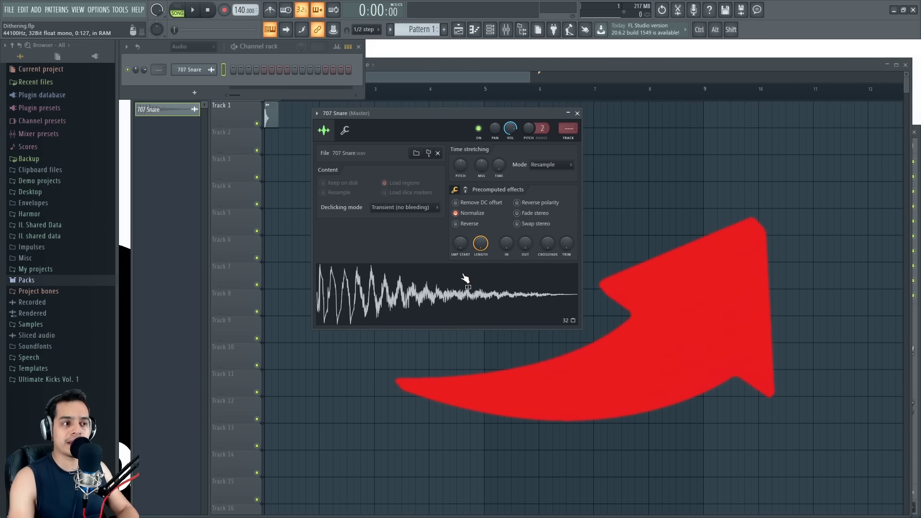
Step: Narrow the 707 Snare sample with its start and length controls to inspect the waveform's steps, restore the full sample and close the sampler window
{"action": "left_click", "coordinate": [511, 267]}
{"action": "mouse_move", "coordinate": [459, 245]}
{"action": "left_mouse_down"}
{"action": "mouse_move", "coordinate": [459, 214]}
{"action": "mouse_move", "coordinate": [458, 244]}
{"action": "left_mouse_up"}
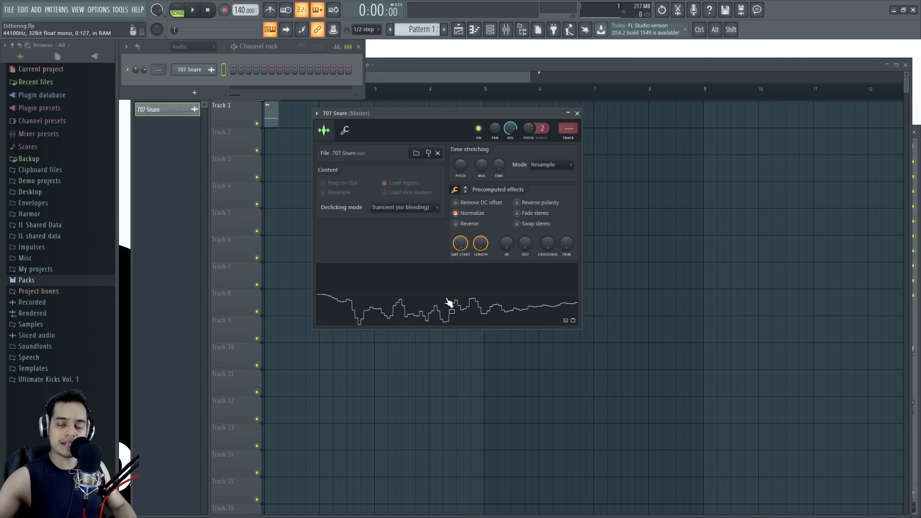
{"action": "left_click_drag", "start_coordinate": [481, 245], "coordinate": [482, 225]}
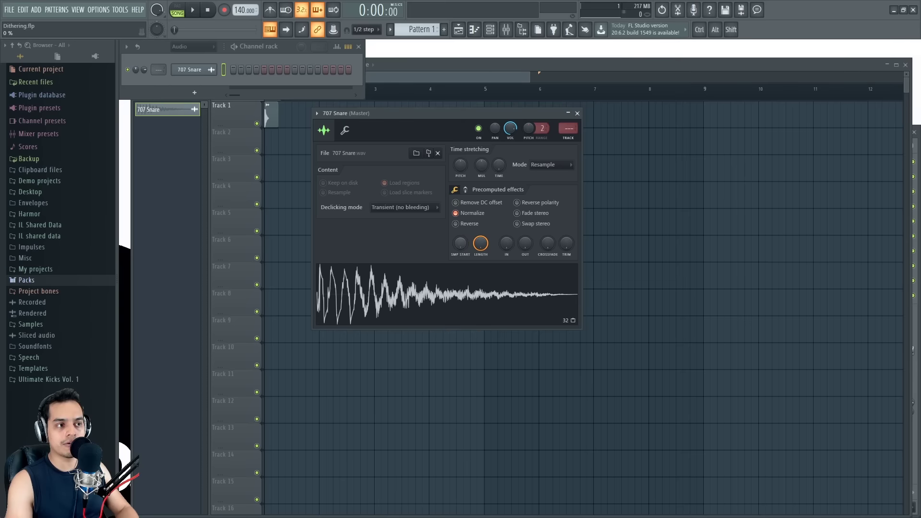
{"action": "left_click", "coordinate": [577, 113]}
Step: Preview the 707 Snare through mixer Insert 1 and open the settings of its Fruity Reeverb 2 effect
{"action": "left_click", "coordinate": [198, 71]}
{"action": "left_click", "coordinate": [199, 73]}
{"action": "key", "text": "F9"}
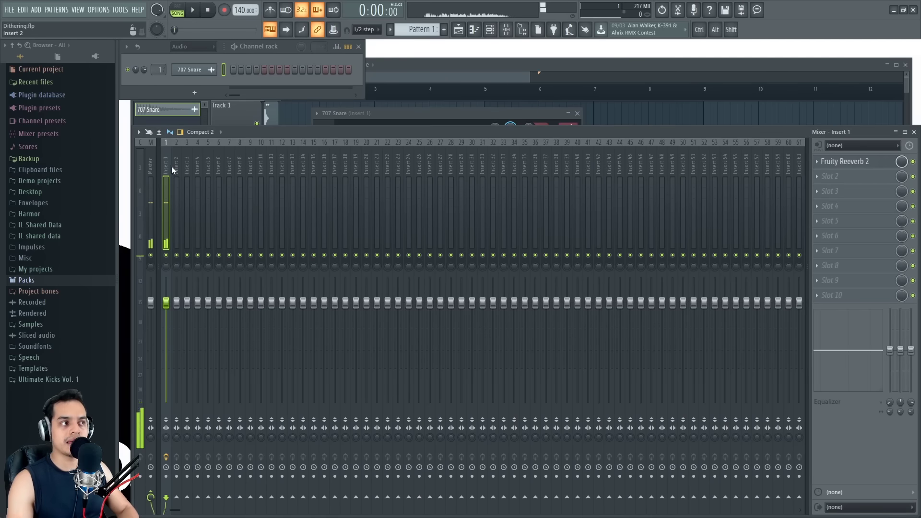
{"action": "left_click", "coordinate": [174, 163]}
{"action": "left_click", "coordinate": [166, 166]}
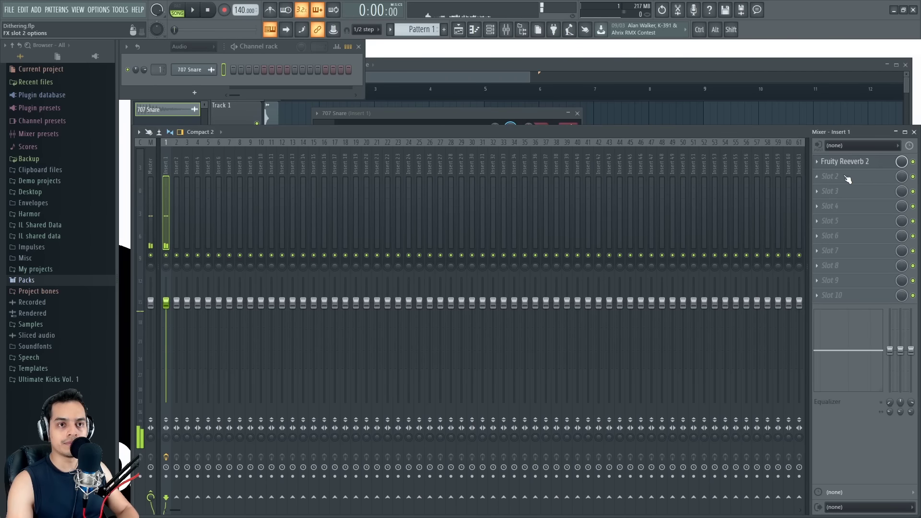
{"action": "left_click", "coordinate": [857, 163]}
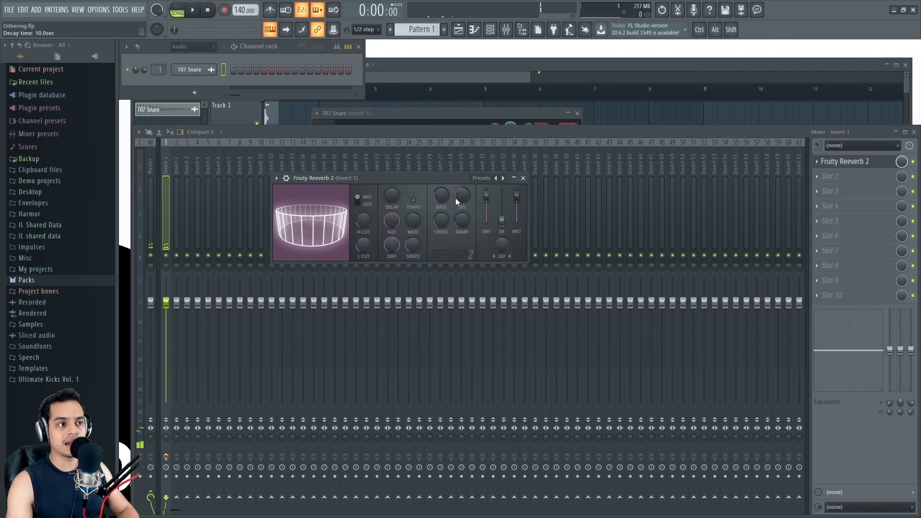
Step: Return to the playlist, play the arrangement to hear the snare with its reverb tail, and stop playback
{"action": "left_click", "coordinate": [744, 103]}
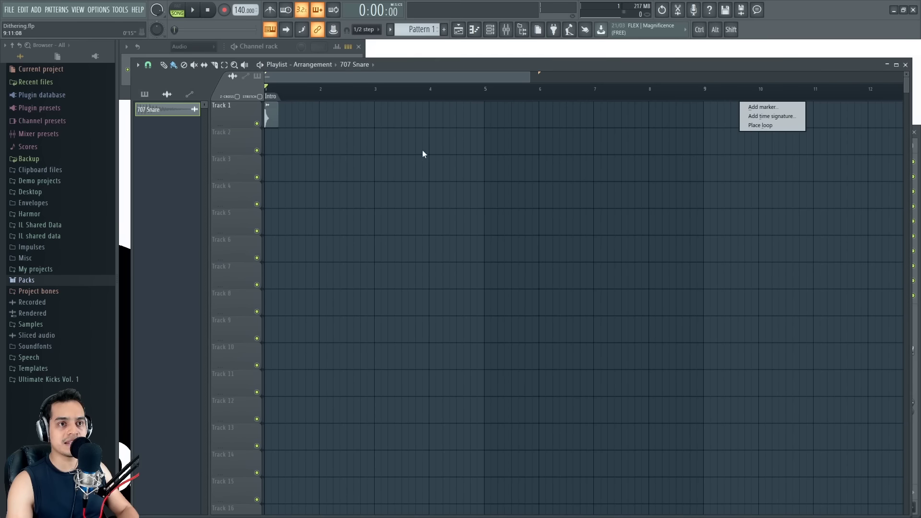
{"action": "key", "text": "space"}
{"action": "scroll", "coordinate": [539, 74], "scroll_direction": "down", "scroll_amount": 3}
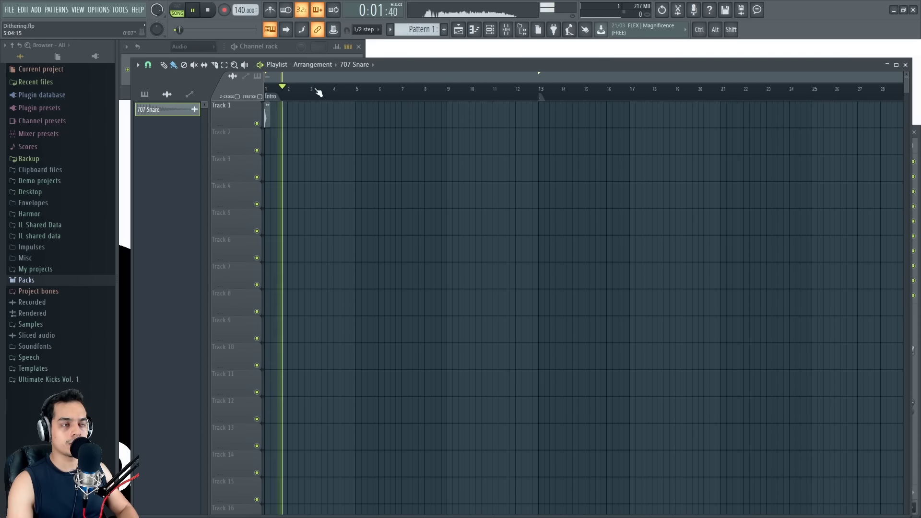
{"action": "left_click", "coordinate": [209, 11]}
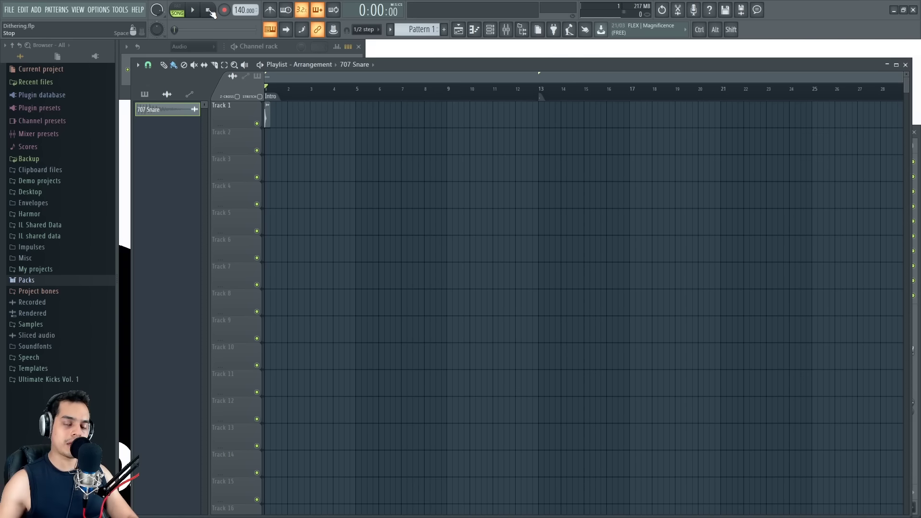
Step: Lower the volume fader of mixer Insert 1 almost to its minimum
{"action": "key", "text": "F9"}
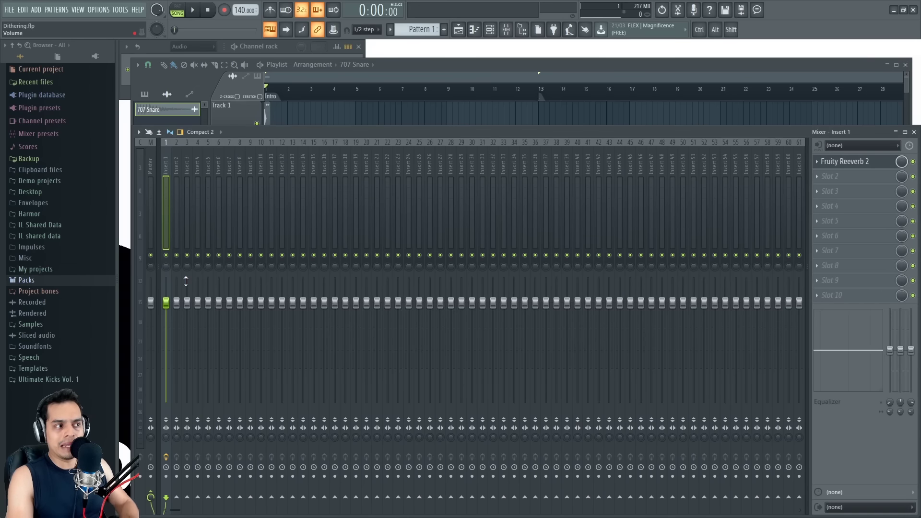
{"action": "left_click_drag", "start_coordinate": [166, 303], "coordinate": [166, 400]}
{"action": "key", "text": "ctrl"}
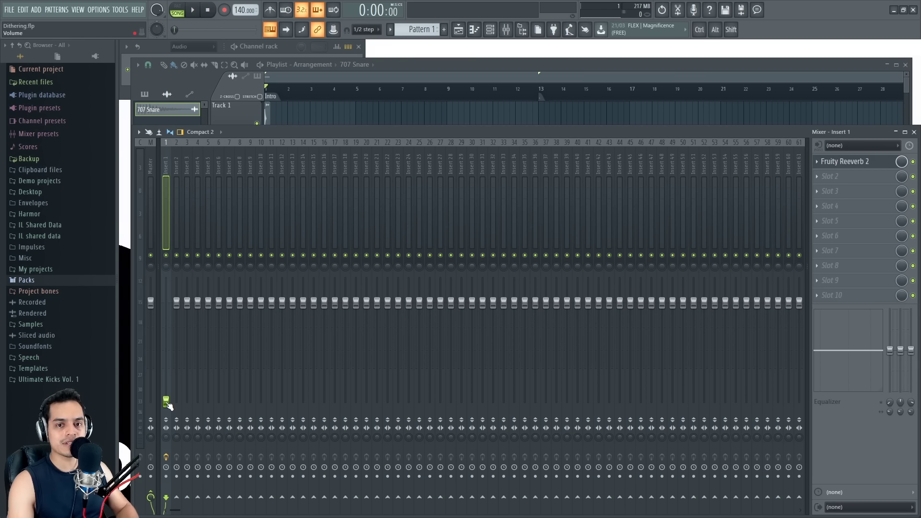
Step: Play the song from the start to listen to the very quiet snare signal, and stop playback
{"action": "key", "text": "space"}
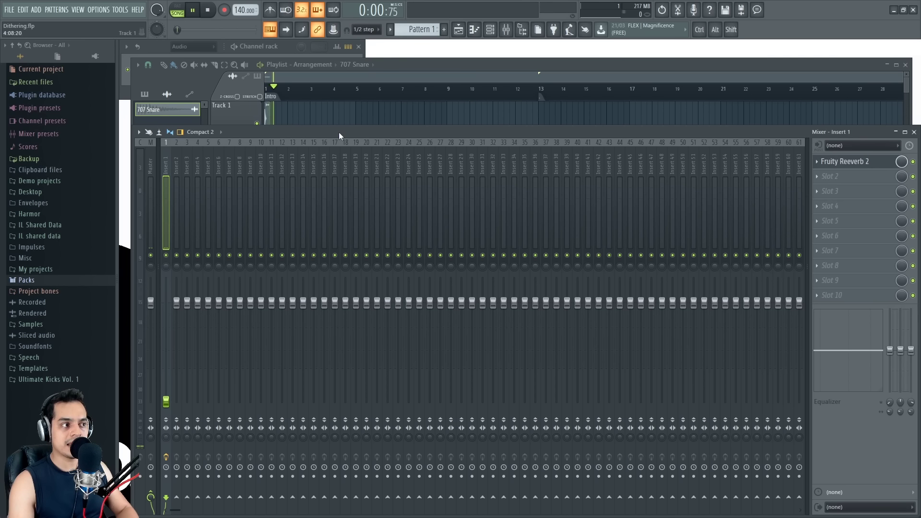
{"action": "left_click", "coordinate": [207, 10]}
{"action": "left_click", "coordinate": [192, 10]}
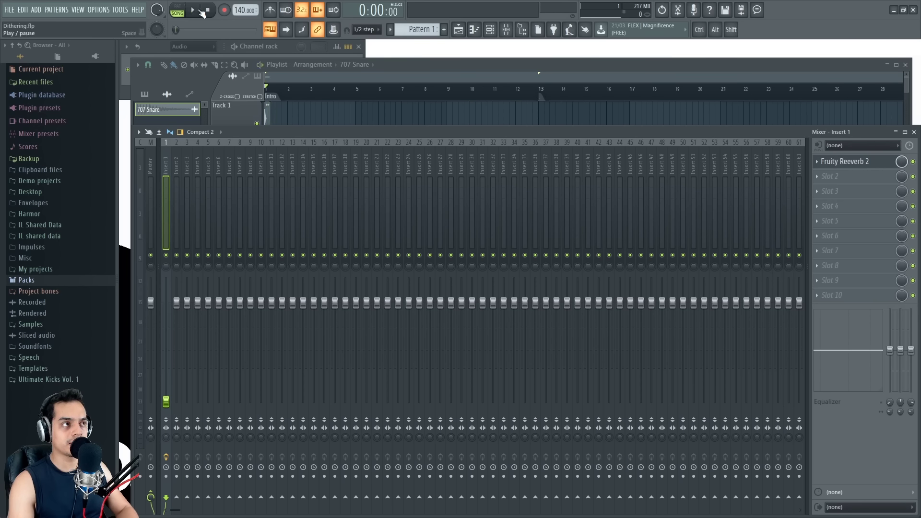
{"action": "left_click", "coordinate": [207, 10]}
{"action": "key", "text": "space"}
{"action": "left_click", "coordinate": [208, 10]}
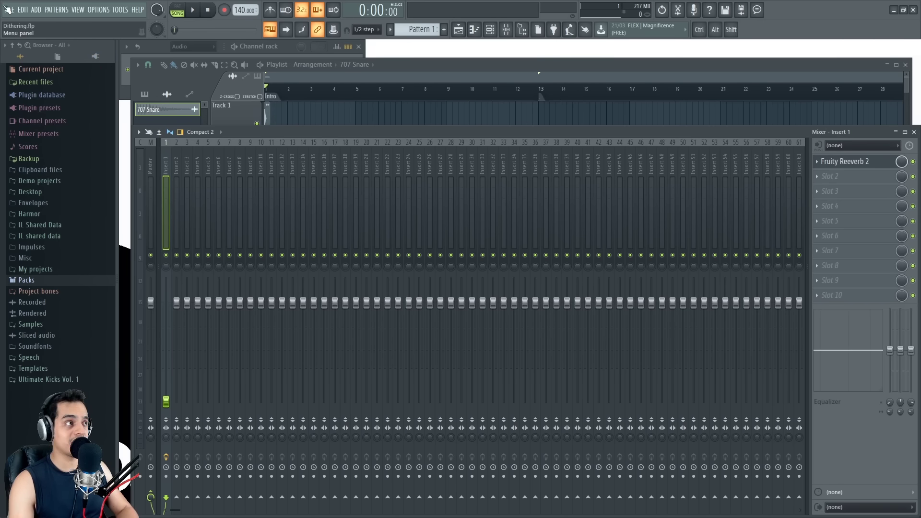
Step: Start a wave file export of the project to the desktop under the name Wav 16
{"action": "left_click", "coordinate": [362, 117]}
{"action": "left_click", "coordinate": [10, 10]}
{"action": "left_click", "coordinate": [10, 11]}
{"action": "left_click", "coordinate": [10, 10]}
{"action": "mouse_move", "coordinate": [170, 96]}
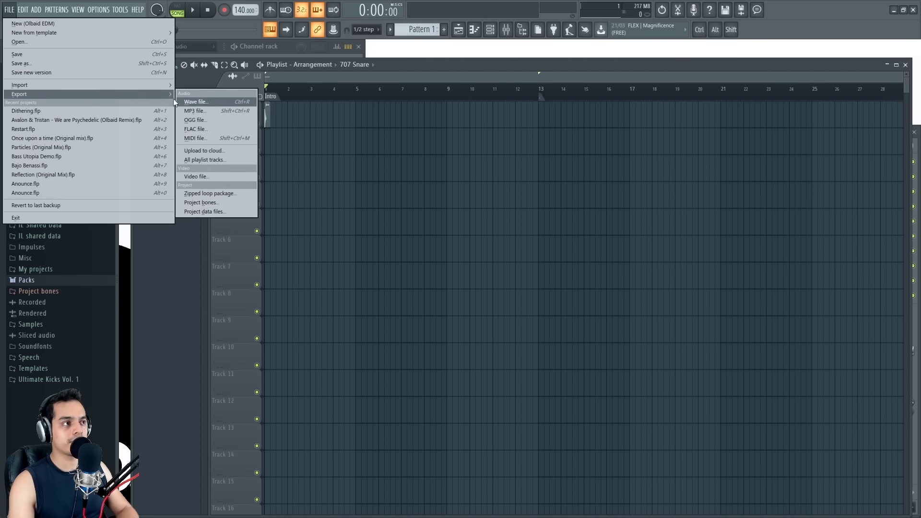
{"action": "left_click", "coordinate": [211, 102]}
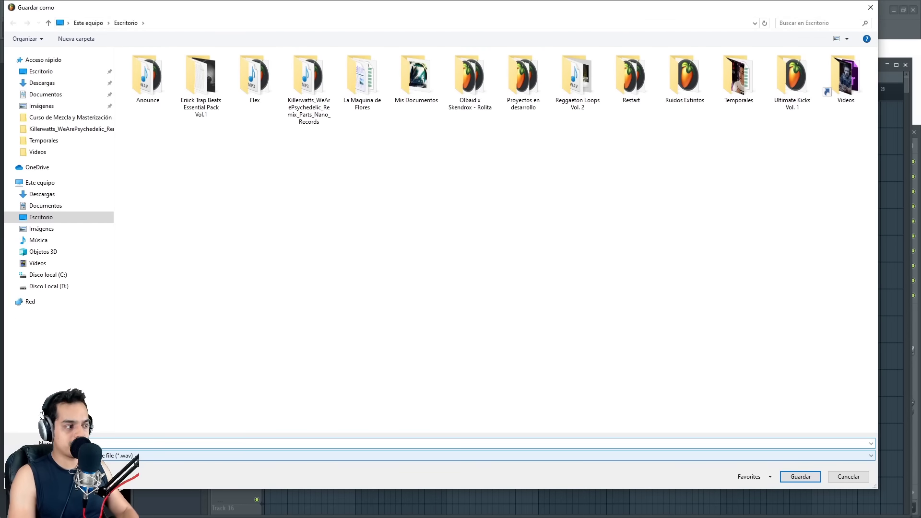
{"action": "key", "text": "Return"}
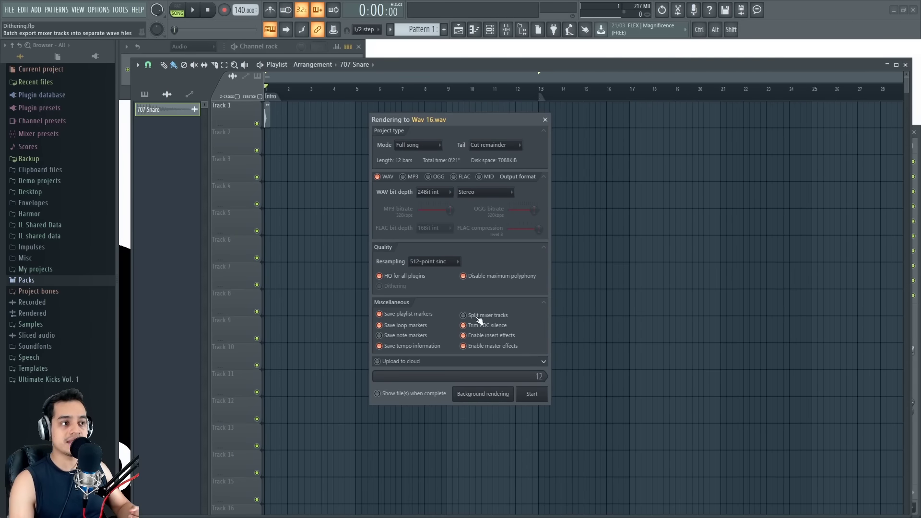
Step: Set the WAV bit depth to 16Bit int and render Wav 16.wav with dithering off
{"action": "left_click", "coordinate": [430, 195]}
{"action": "left_click", "coordinate": [426, 202]}
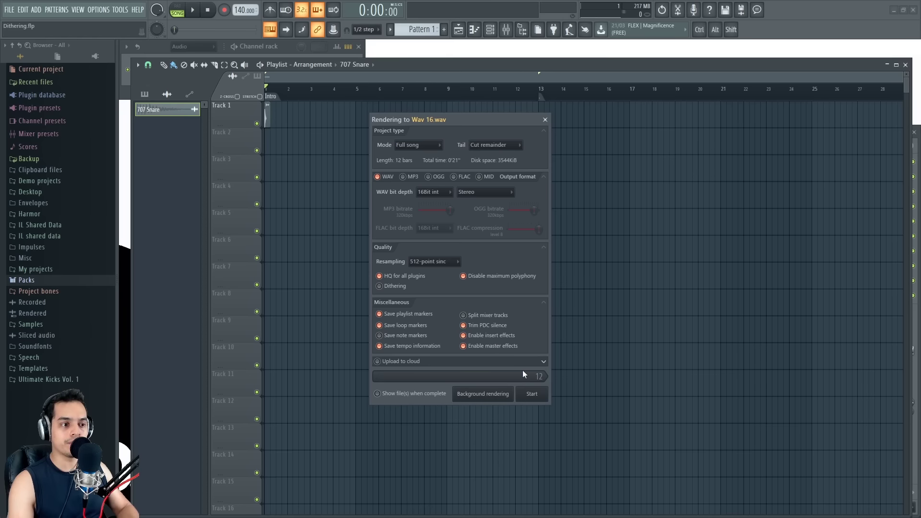
{"action": "left_click", "coordinate": [532, 396]}
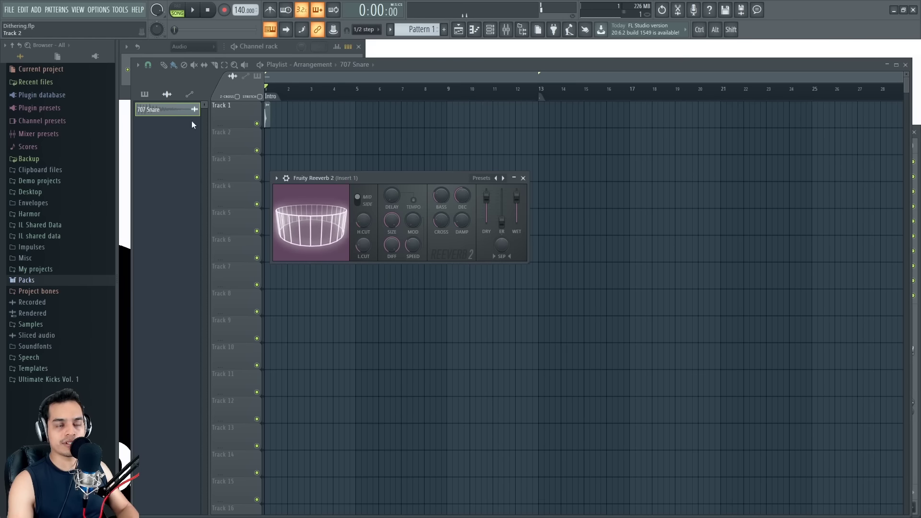
Step: Close the reverb window and export a second 16Bit int wave file to the desktop as Wav 16 dit, with Dithering enabled
{"action": "left_click", "coordinate": [523, 178]}
{"action": "key", "text": "F9"}
{"action": "left_click", "coordinate": [10, 13]}
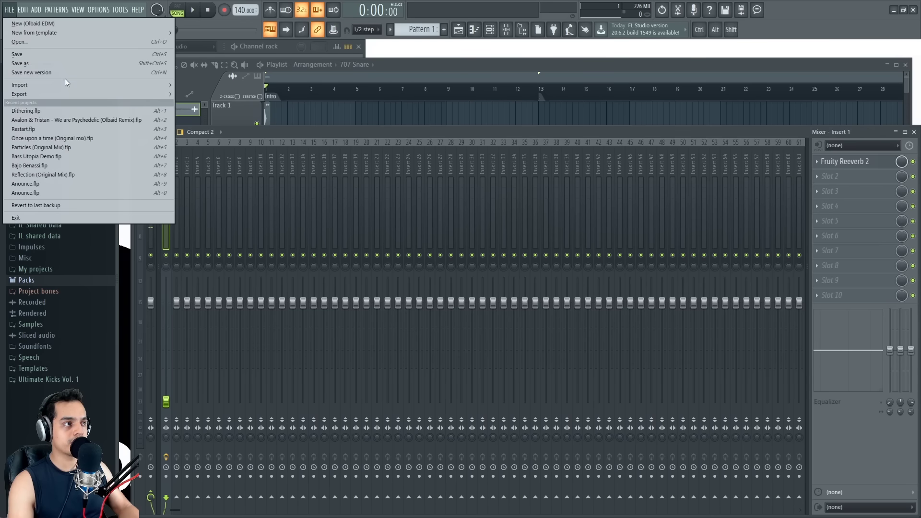
{"action": "mouse_move", "coordinate": [88, 94]}
{"action": "left_click", "coordinate": [200, 102]}
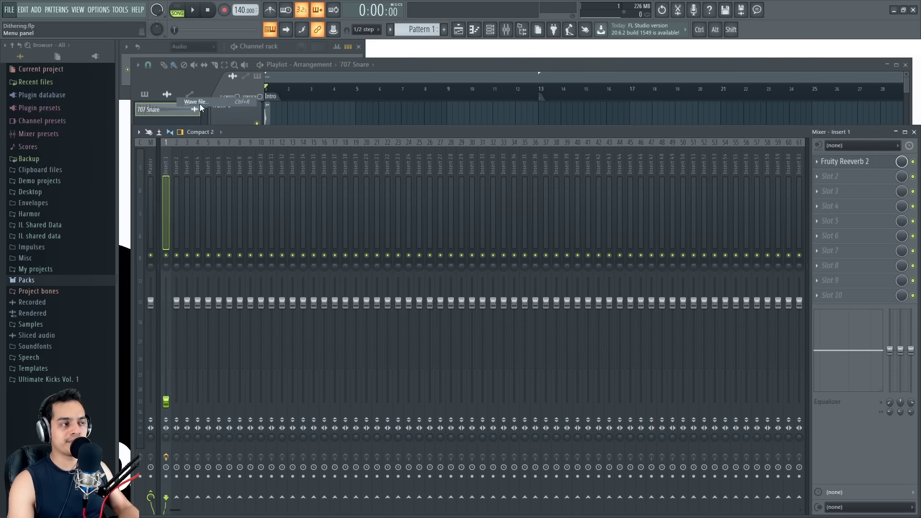
{"action": "left_click", "coordinate": [163, 168]}
{"action": "left_click", "coordinate": [95, 443]}
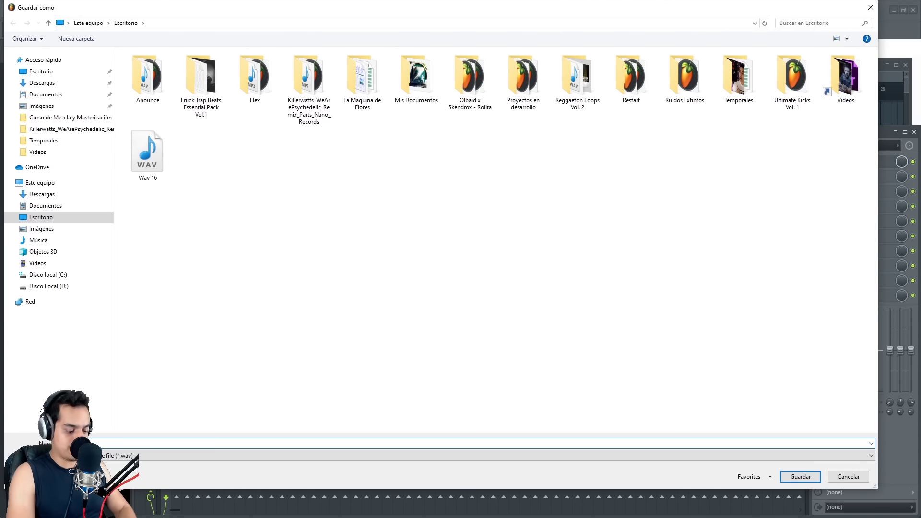
{"action": "key", "text": "Return"}
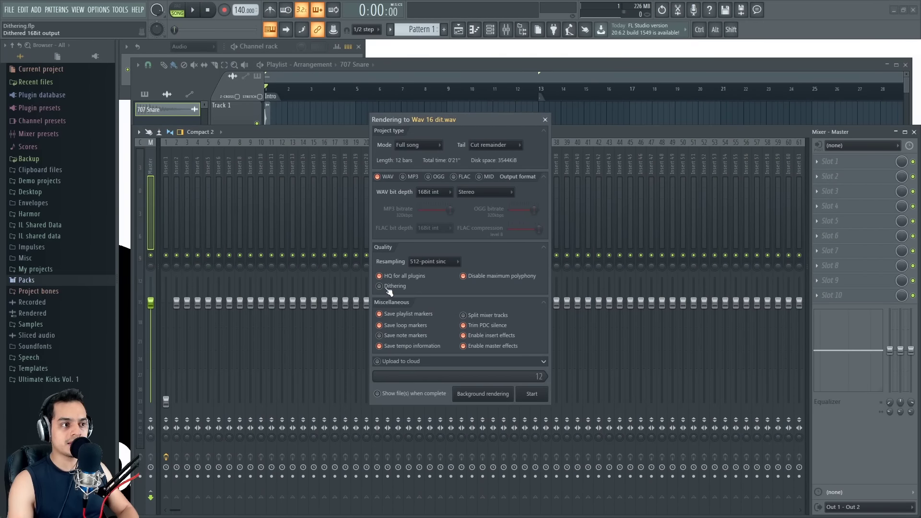
{"action": "left_click", "coordinate": [531, 393]}
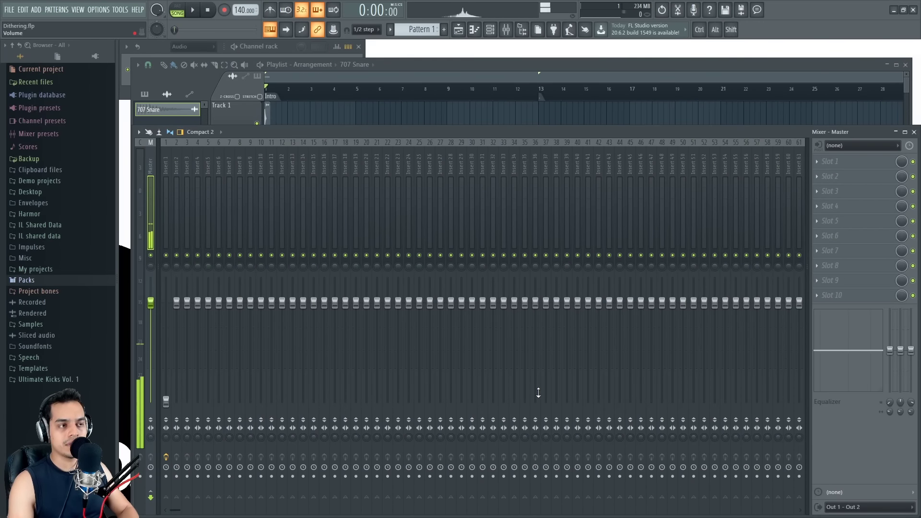
Step: Start a third wave file export to the desktop under the name Wav 24
{"action": "left_click", "coordinate": [9, 10]}
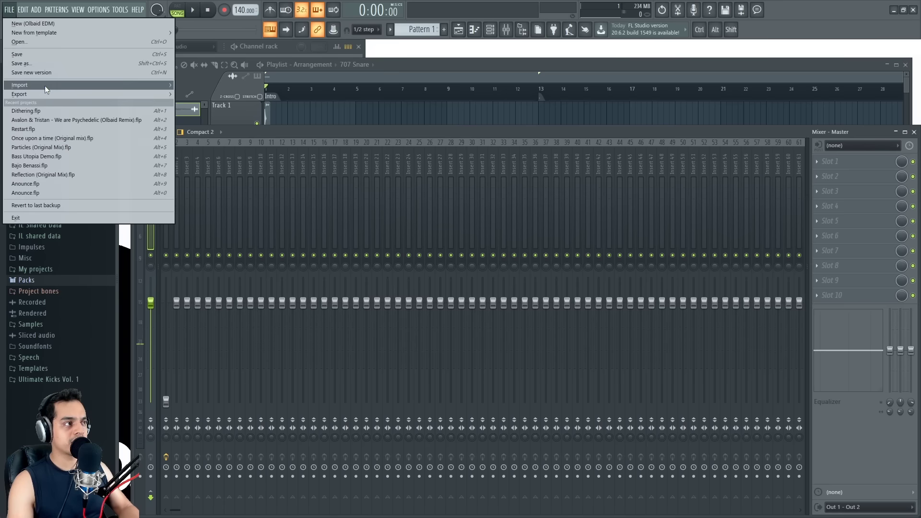
{"action": "mouse_move", "coordinate": [58, 96]}
{"action": "left_click", "coordinate": [210, 105]}
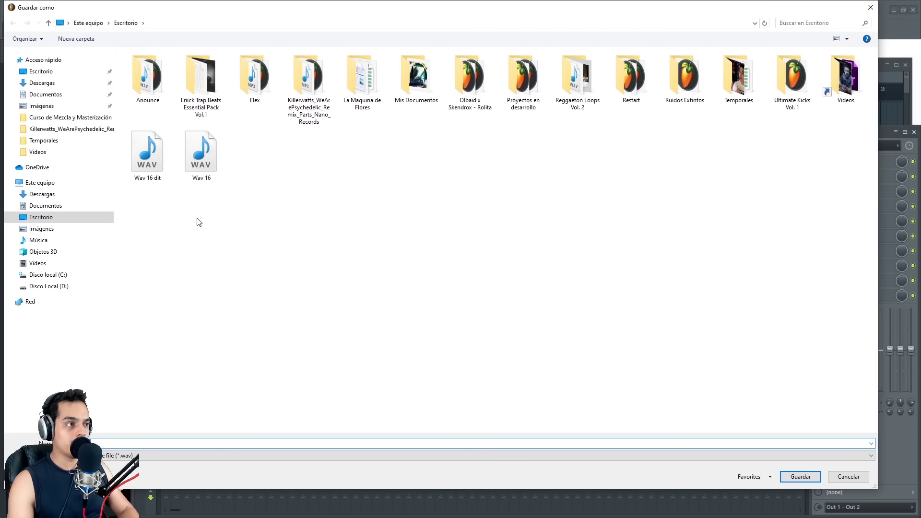
{"action": "left_click", "coordinate": [201, 152]}
{"action": "left_click", "coordinate": [99, 443]}
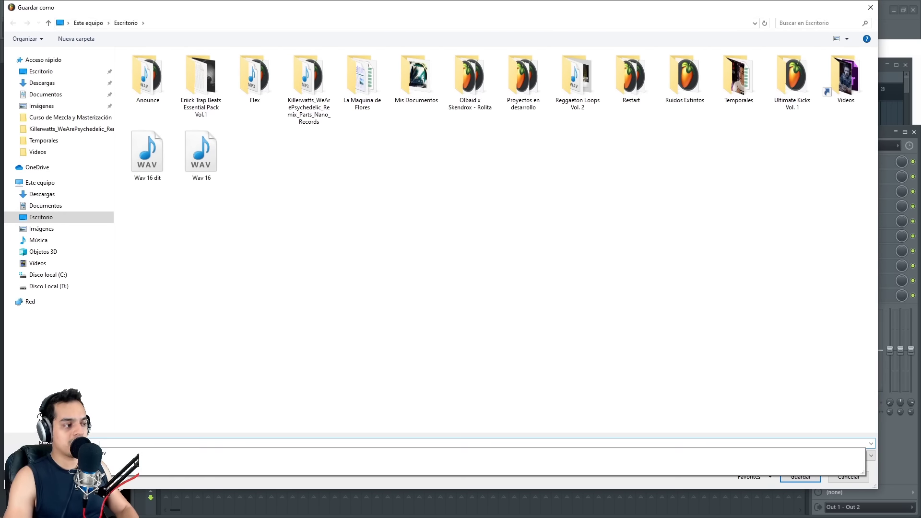
{"action": "key", "text": "Return"}
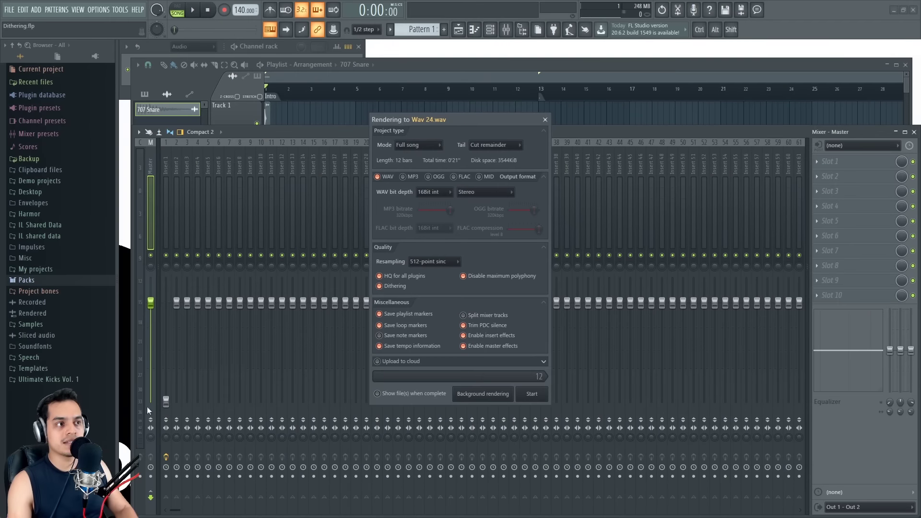
Step: Turn Dithering off, set the WAV bit depth to 24Bit int and render Wav 24.wav
{"action": "left_click", "coordinate": [394, 286]}
{"action": "left_click", "coordinate": [427, 192]}
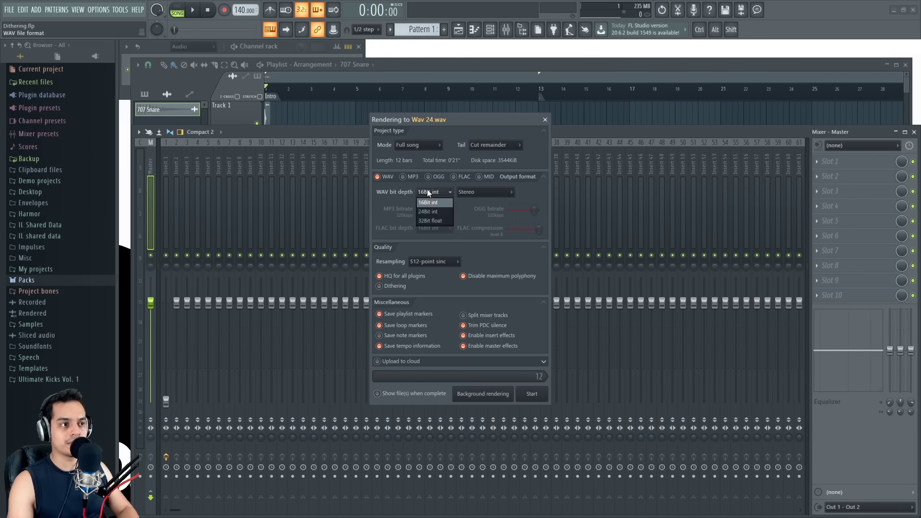
{"action": "left_click", "coordinate": [426, 211]}
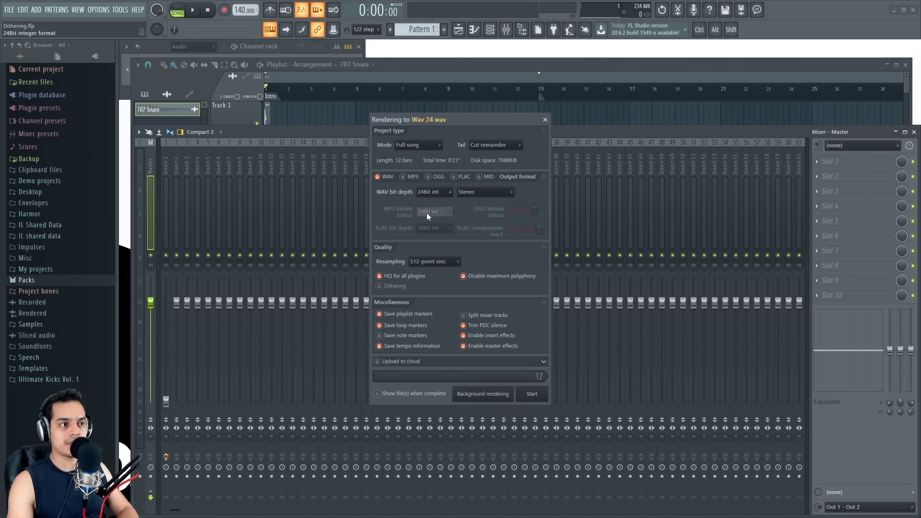
{"action": "left_click", "coordinate": [532, 394]}
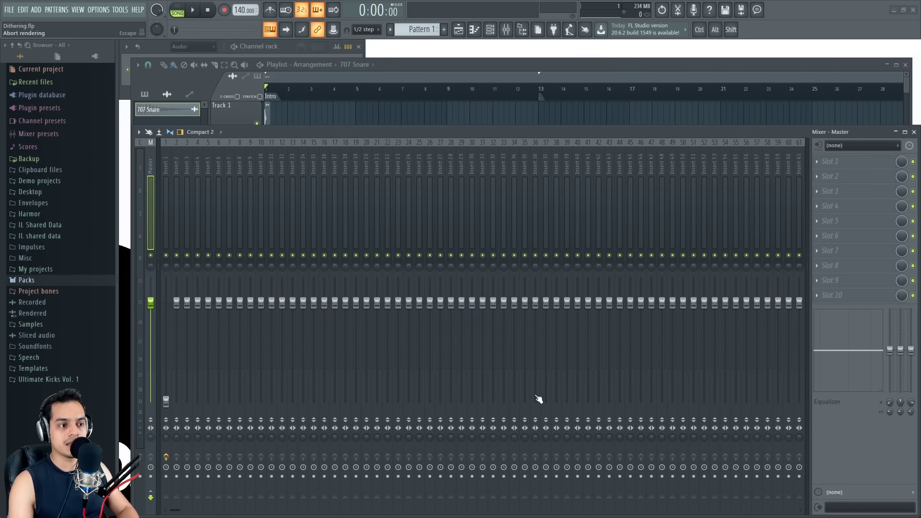
Step: Export the song to the desktop as an MP3 file named mp3
{"action": "left_click", "coordinate": [10, 9]}
{"action": "mouse_move", "coordinate": [142, 95]}
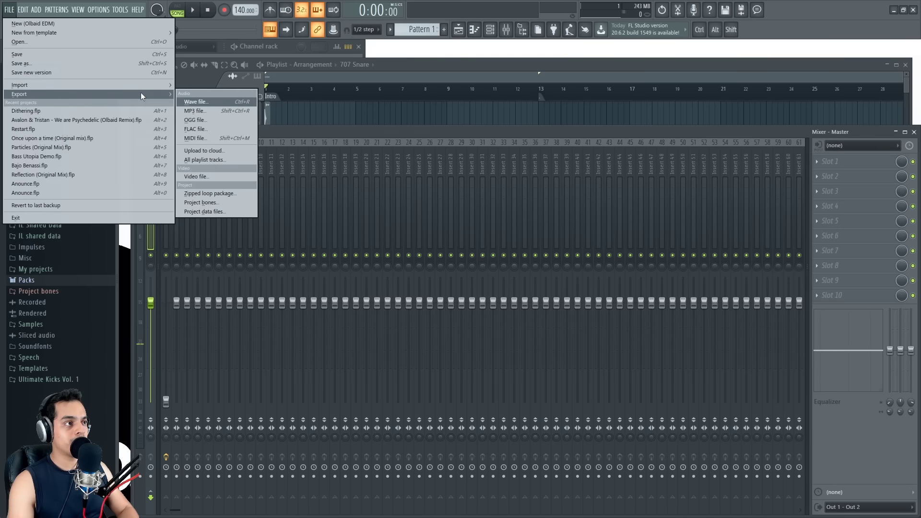
{"action": "left_click", "coordinate": [202, 111]}
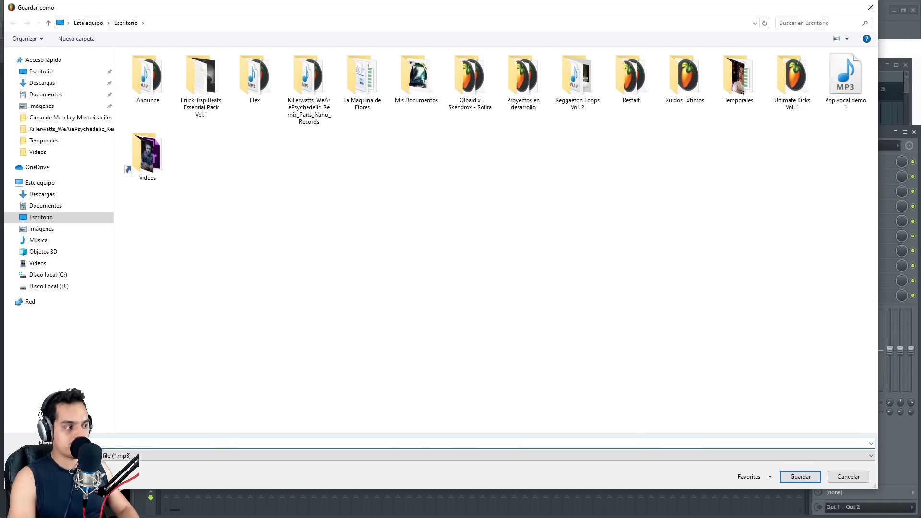
{"action": "key", "text": "Return"}
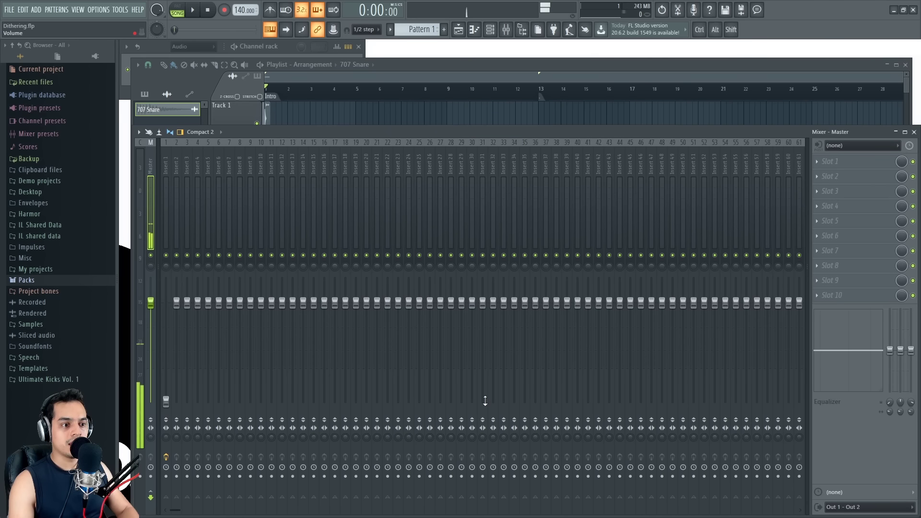
Step: Export a second MP3 file to the desktop as mp3 dit, with Dithering enabled
{"action": "left_click", "coordinate": [9, 9]}
{"action": "mouse_move", "coordinate": [46, 90]}
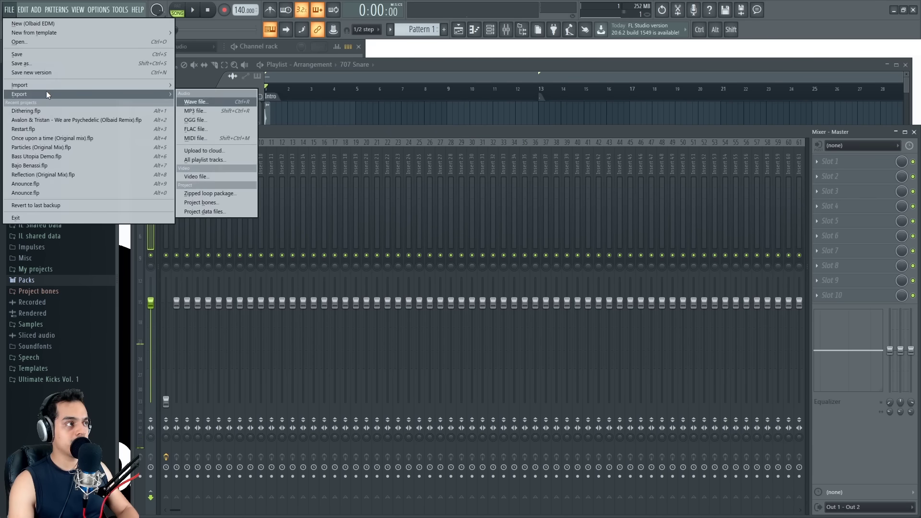
{"action": "left_click", "coordinate": [211, 115]}
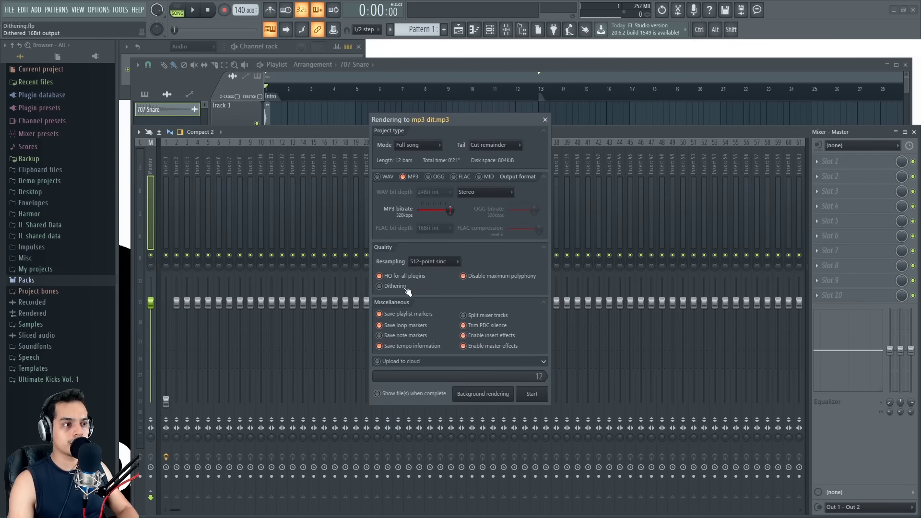
{"action": "left_click", "coordinate": [533, 395]}
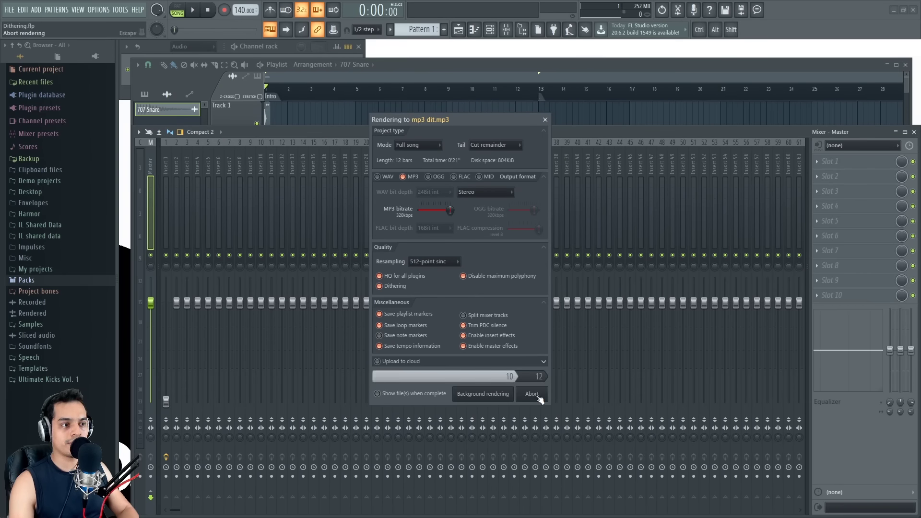
Step: Bring the five rendered WAV and MP3 files from the desktop into the playlist on Tracks 2 to 6
{"action": "left_click", "coordinate": [529, 119]}
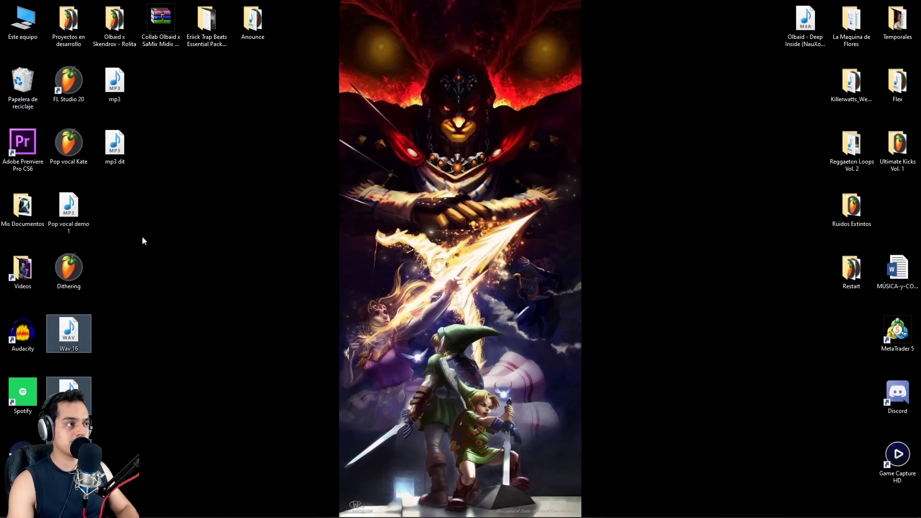
{"action": "left_click_drag", "start_coordinate": [143, 228], "coordinate": [106, 98]}
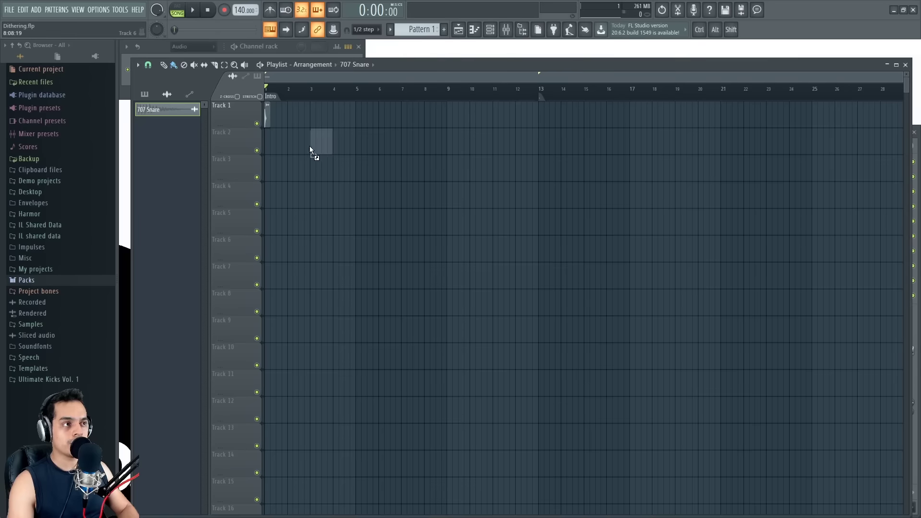
{"action": "left_click_drag", "start_coordinate": [329, 281], "coordinate": [331, 283]}
{"action": "left_click_drag", "start_coordinate": [387, 317], "coordinate": [329, 129]}
{"action": "scroll", "coordinate": [329, 92], "scroll_direction": "up", "scroll_amount": 2}
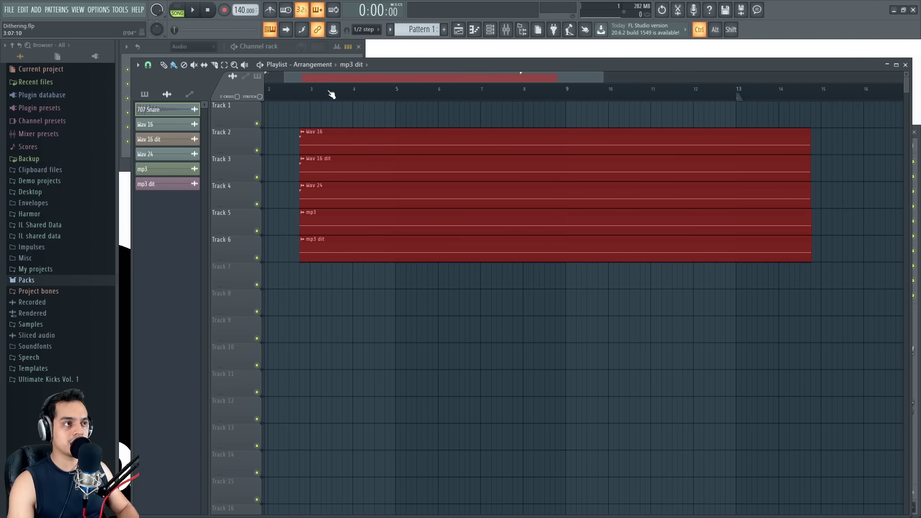
Step: Move the five imported clips to the start of the song and mute the snare clip's Track 1
{"action": "left_click_drag", "start_coordinate": [390, 144], "coordinate": [315, 144]}
{"action": "right_click", "coordinate": [269, 115]}
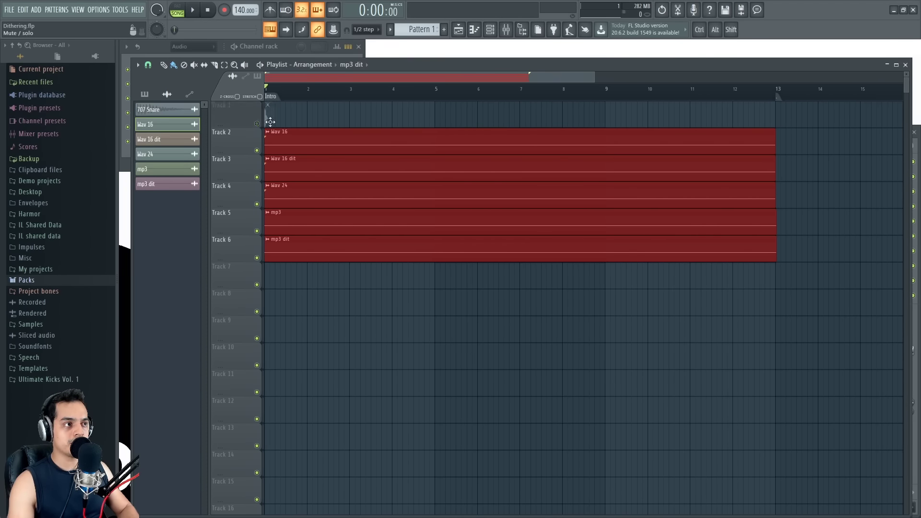
{"action": "scroll", "coordinate": [298, 77], "scroll_direction": "up", "scroll_amount": 2}
{"action": "left_click_drag", "start_coordinate": [298, 77], "coordinate": [223, 95]}
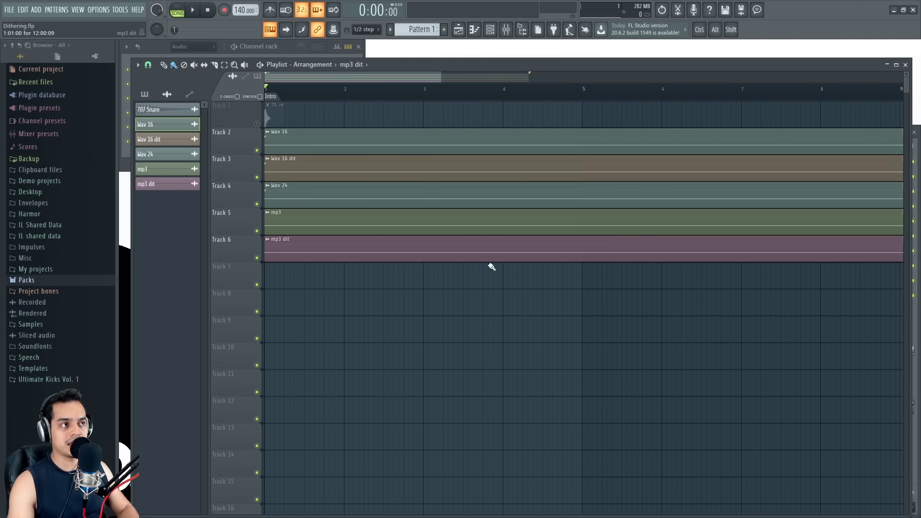
Step: Solo Track 2 and play the Wav 16 clip at its original level
{"action": "left_click", "coordinate": [256, 150], "text": "ctrl"}
{"action": "key", "text": "space"}
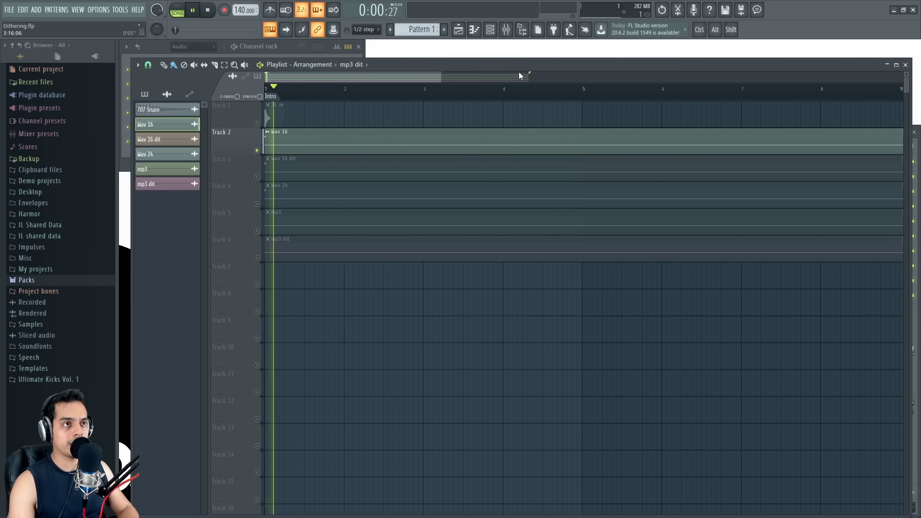
{"action": "key", "text": "space"}
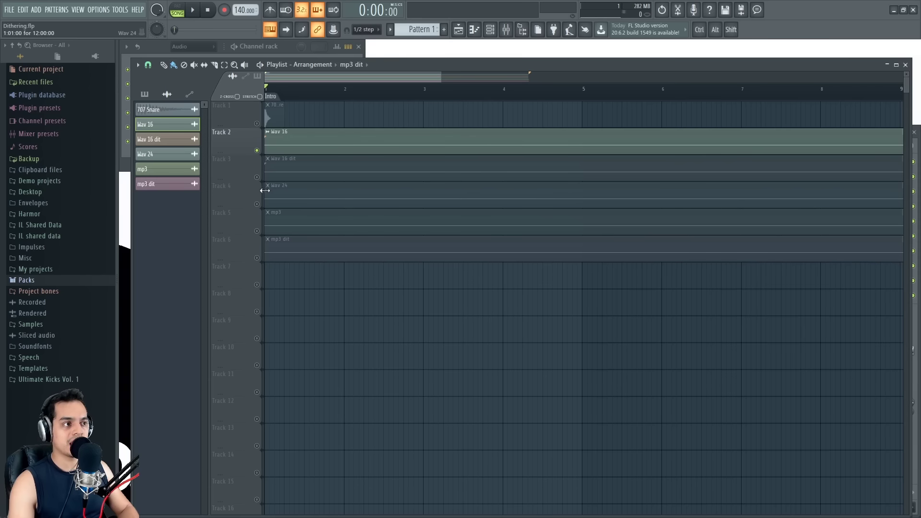
Step: Normalize the Wav 16 clip, then solo Track 3 and normalize its Wav 16 dit clip
{"action": "double_click", "coordinate": [305, 150]}
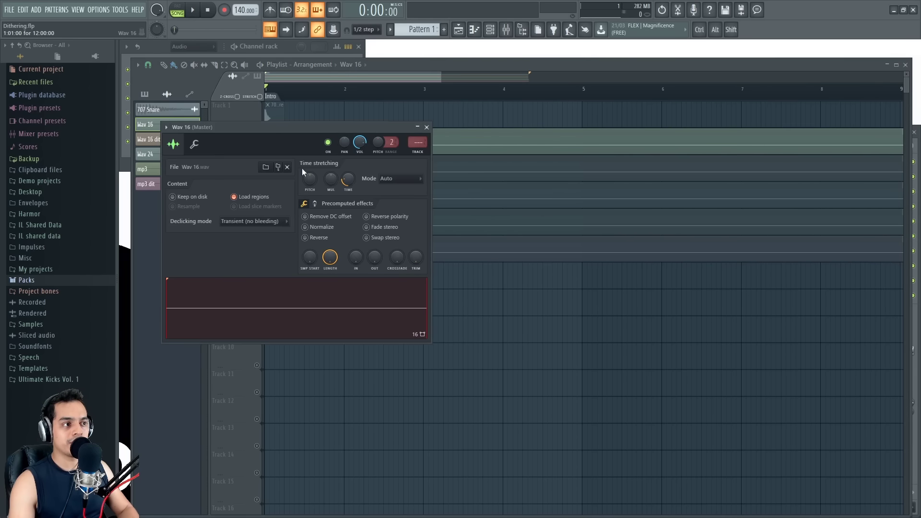
{"action": "left_click", "coordinate": [317, 227]}
{"action": "left_click", "coordinate": [426, 127]}
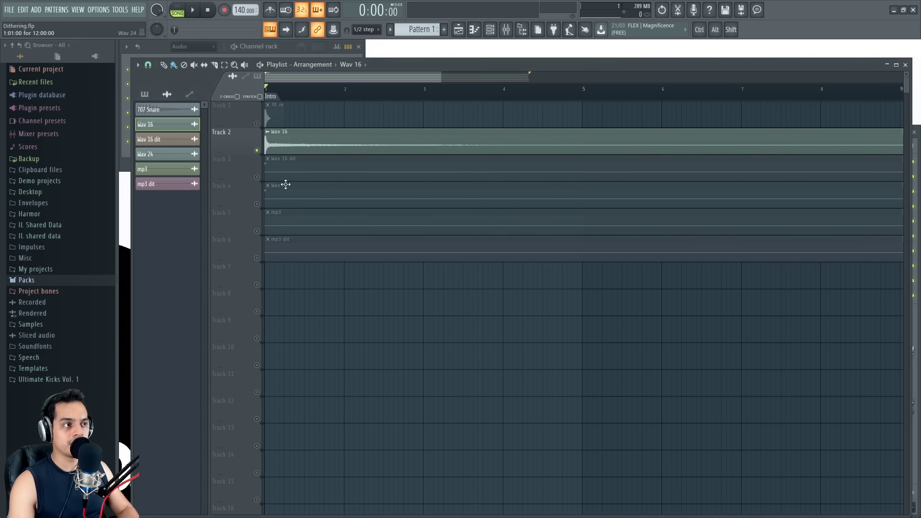
{"action": "left_click", "coordinate": [261, 177]}
{"action": "double_click", "coordinate": [314, 169]}
{"action": "left_click", "coordinate": [317, 240]}
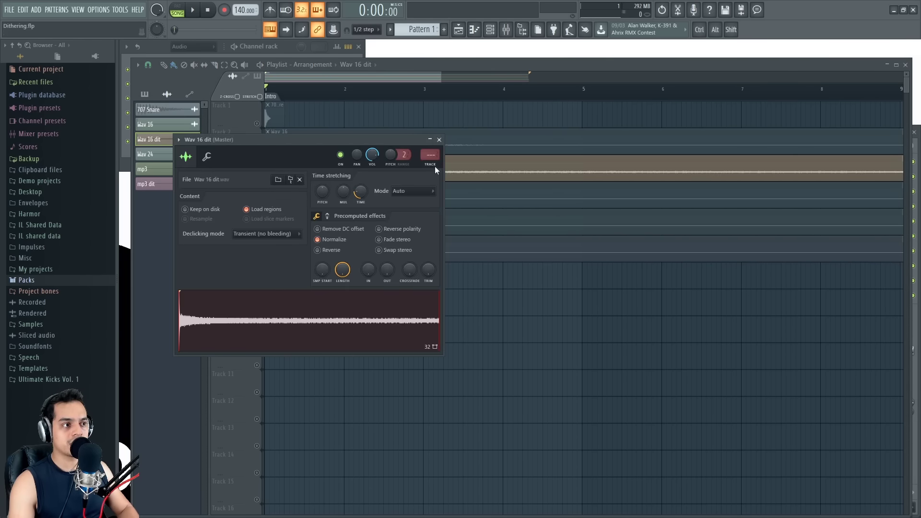
{"action": "left_click", "coordinate": [439, 139]}
Step: Solo and normalize the Wav 24 clip on Track 4 and the mp3 clip on Track 5
{"action": "left_click", "coordinate": [261, 206]}
{"action": "double_click", "coordinate": [304, 194]}
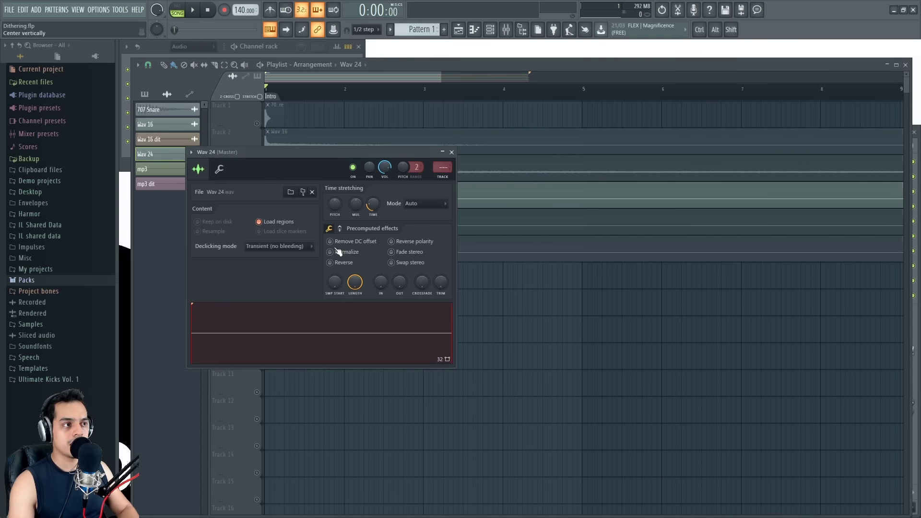
{"action": "left_click", "coordinate": [342, 252]}
{"action": "left_click", "coordinate": [452, 152]}
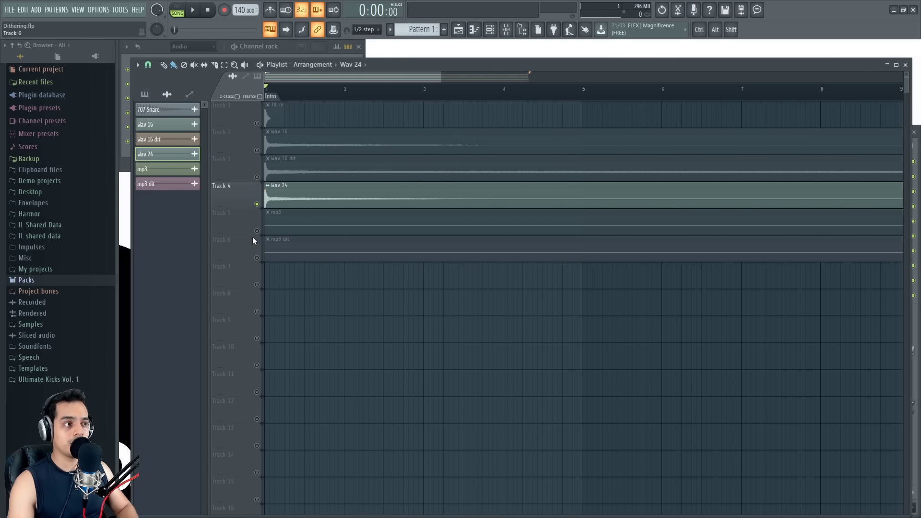
{"action": "left_click", "coordinate": [262, 232]}
{"action": "double_click", "coordinate": [298, 222]}
{"action": "left_click", "coordinate": [351, 265]}
{"action": "left_click", "coordinate": [463, 164]}
Step: Solo Track 6 and normalize its mp3 dit clip
{"action": "left_click", "coordinate": [263, 259]}
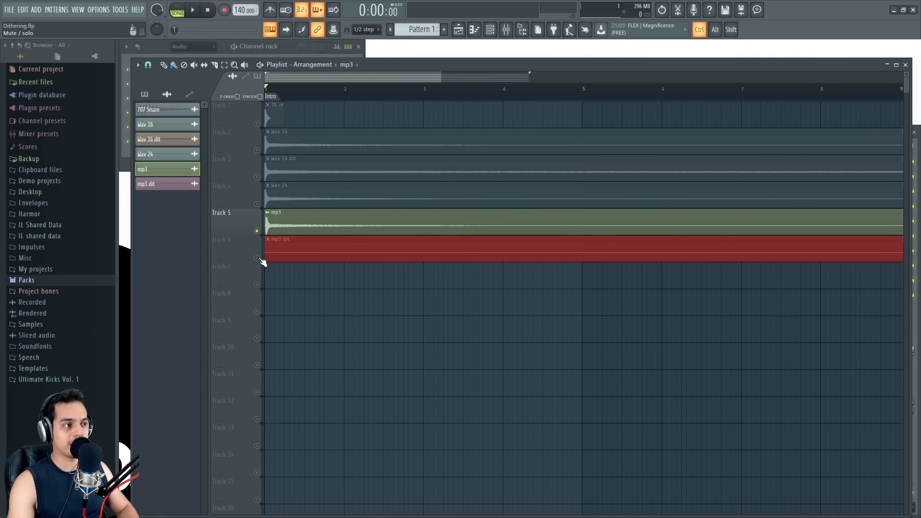
{"action": "double_click", "coordinate": [308, 251]}
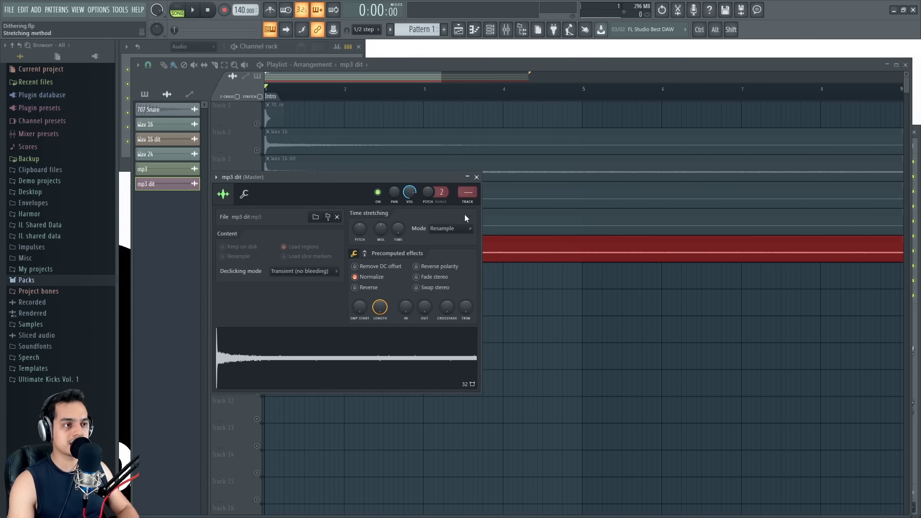
{"action": "left_click", "coordinate": [476, 177]}
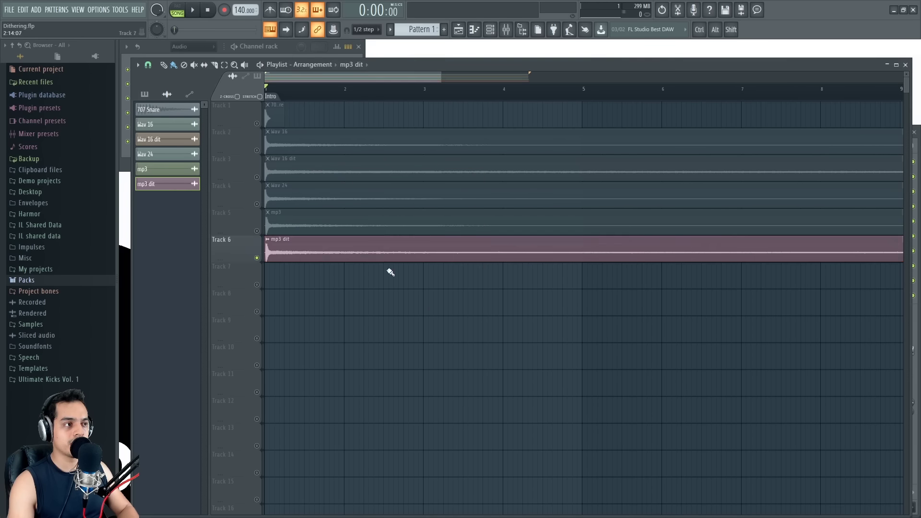
Step: Solo Track 2 and play the normalized Wav 16 clip twice to examine its reverb tail
{"action": "right_click", "coordinate": [256, 150]}
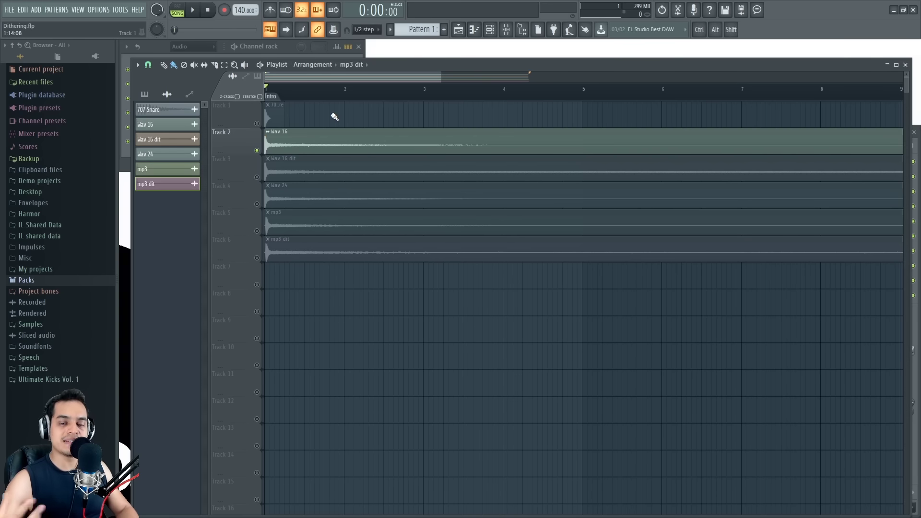
{"action": "key", "text": "space"}
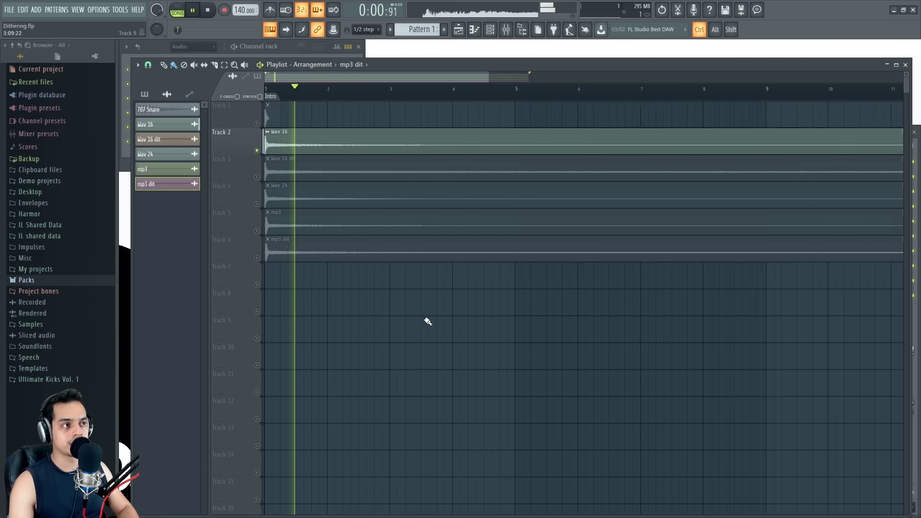
{"action": "scroll", "coordinate": [427, 322], "scroll_direction": "down", "scroll_amount": 2, "text": "ctrl"}
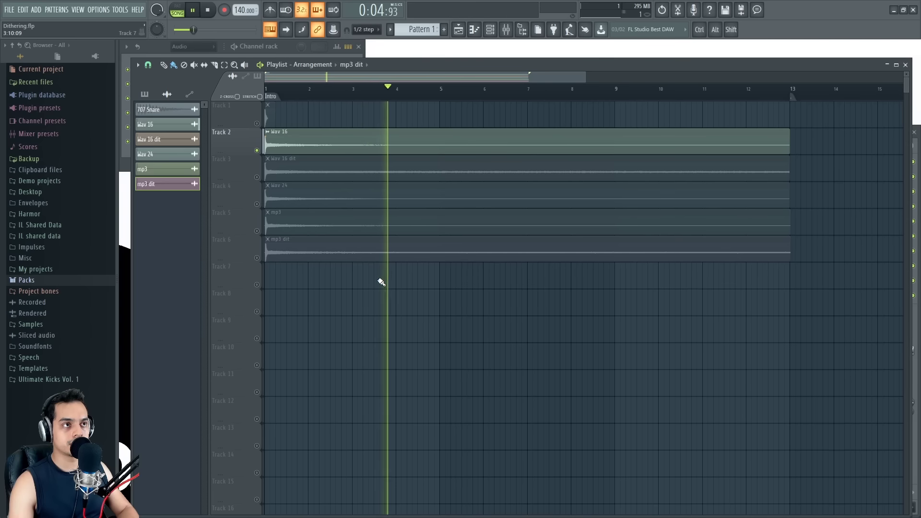
{"action": "key", "text": "space"}
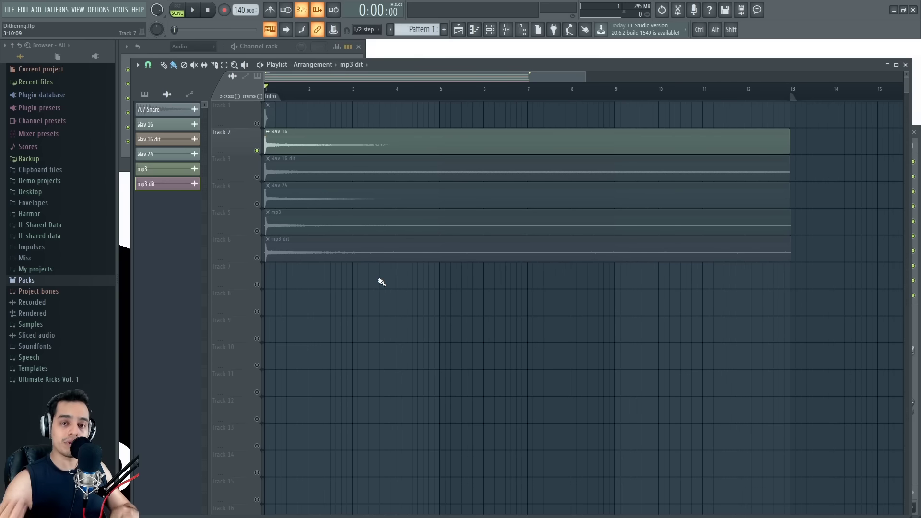
{"action": "key", "text": "space"}
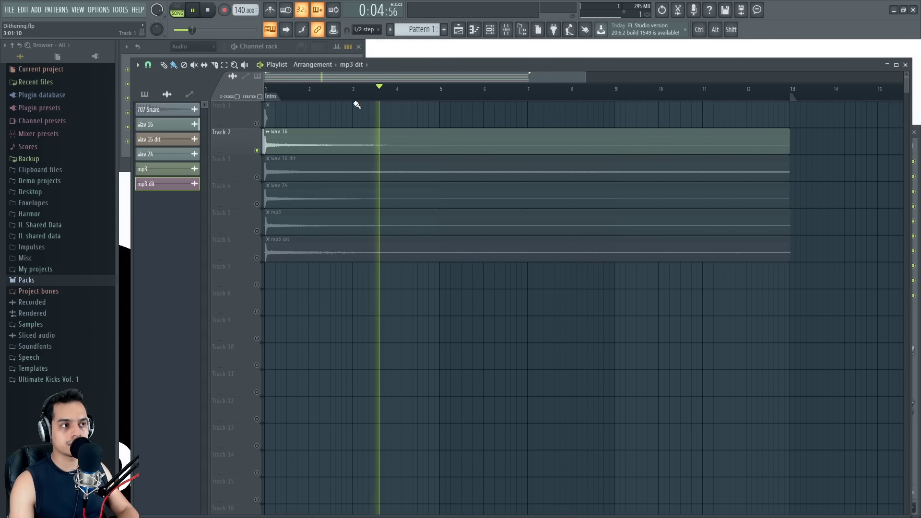
{"action": "key", "text": "space"}
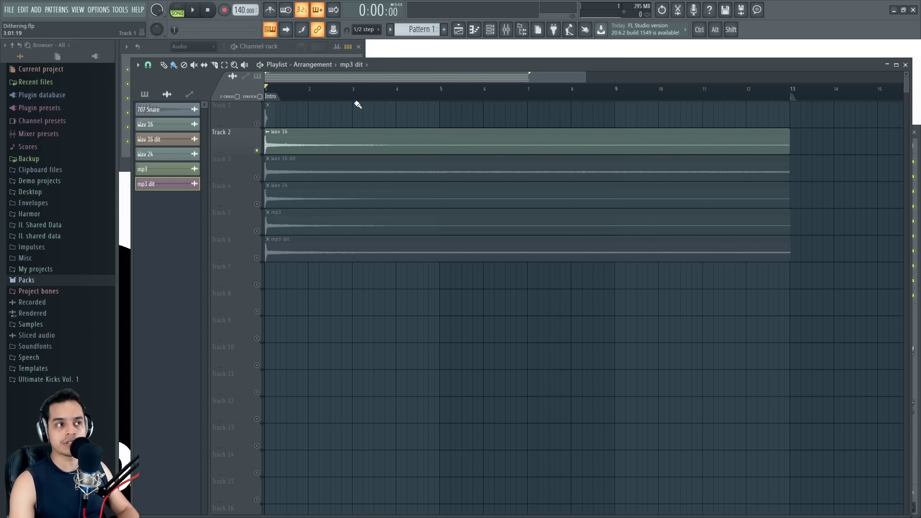
Step: Solo Track 3 and play the Wav 16 dit clip twice to examine the effect of dithering
{"action": "left_click", "coordinate": [257, 177], "text": "ctrl"}
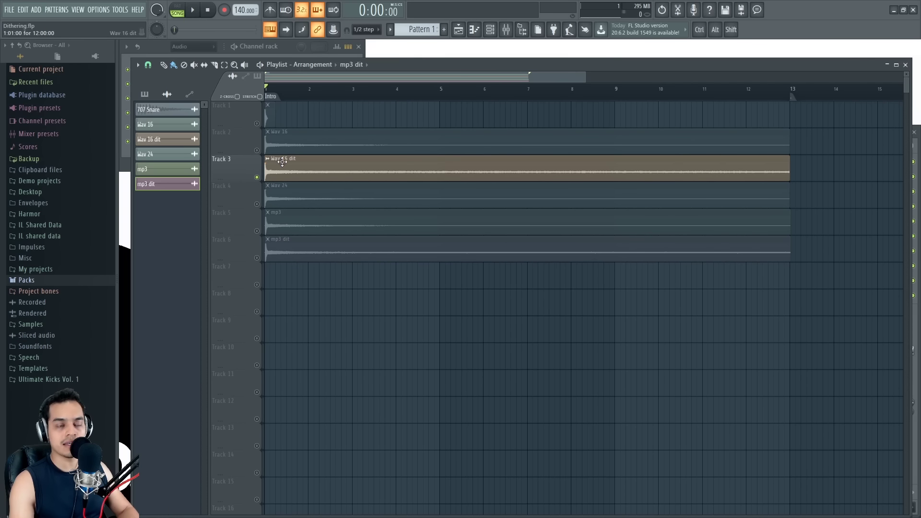
{"action": "key", "text": "space"}
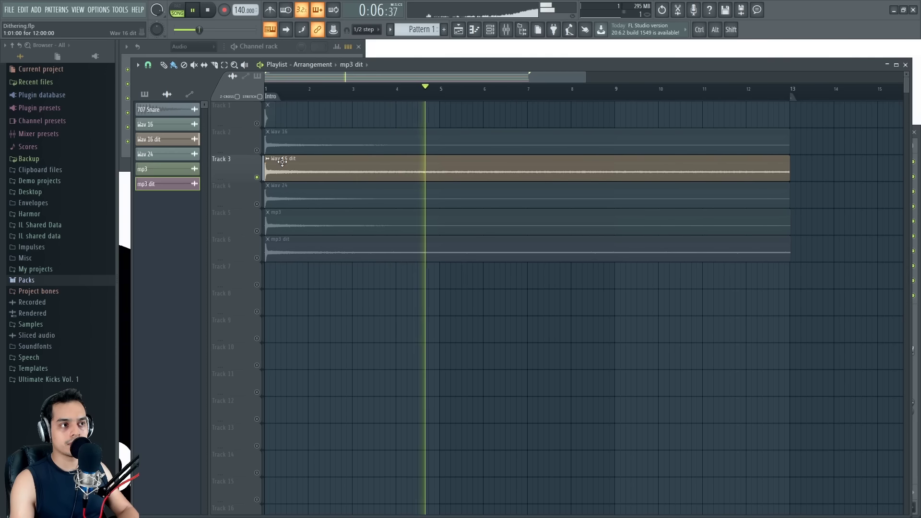
{"action": "key", "text": "space"}
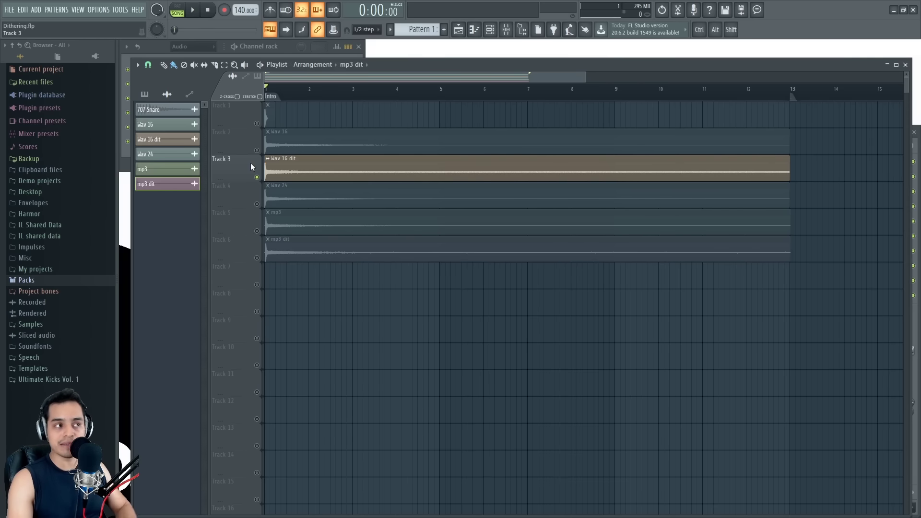
{"action": "key", "text": "space"}
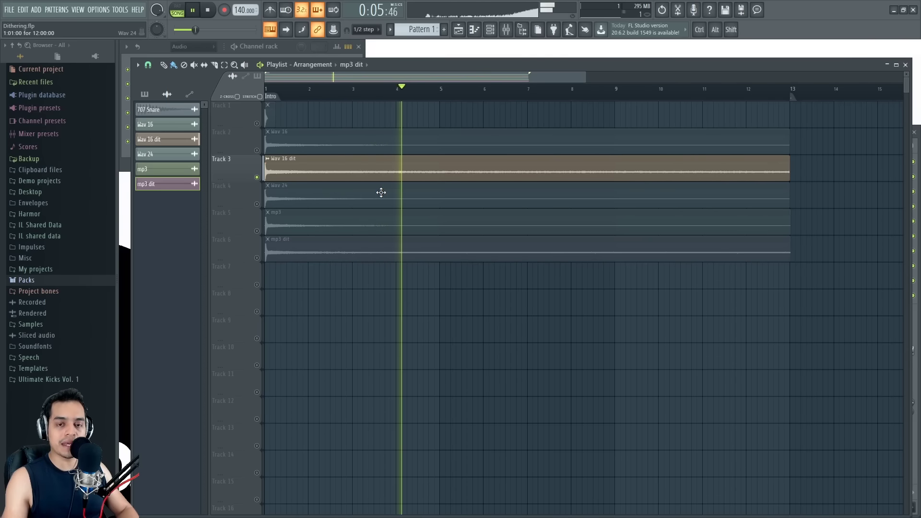
Step: Solo Track 2 again and replay the Wav 16 clip's tail from just after bar 3
{"action": "right_click", "coordinate": [257, 150]}
{"action": "left_click", "coordinate": [370, 92]}
{"action": "left_click", "coordinate": [363, 94]}
{"action": "key", "text": "space"}
{"action": "key", "text": "space"}
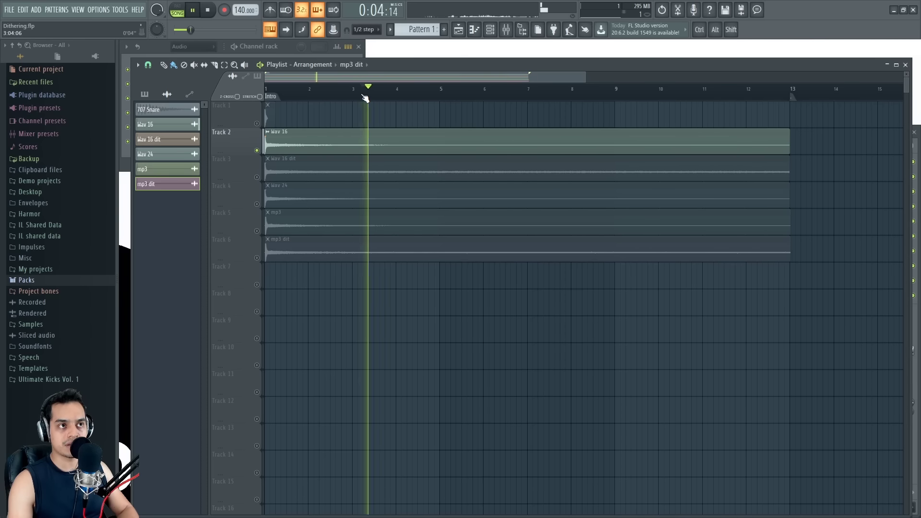
{"action": "key", "text": "space"}
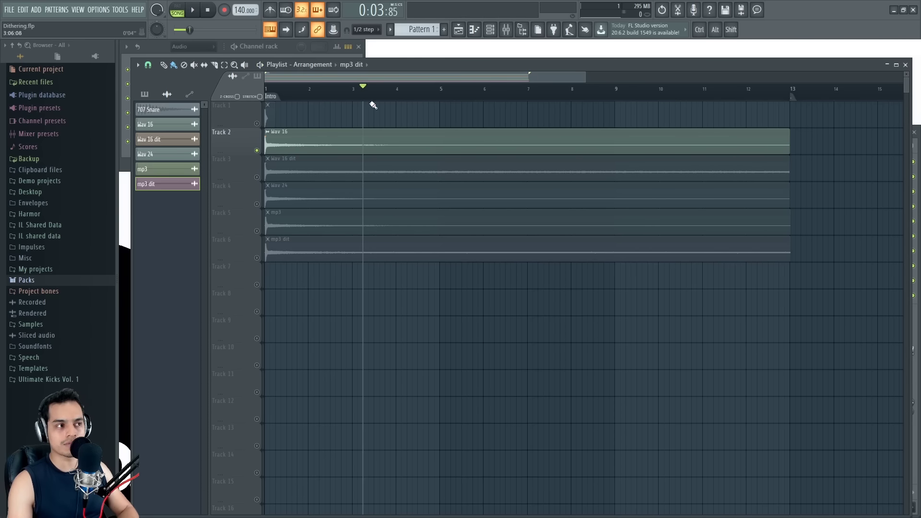
Step: Solo Track 4 and play the normalized Wav 24 clip to examine its reverb tail
{"action": "right_click", "coordinate": [258, 203]}
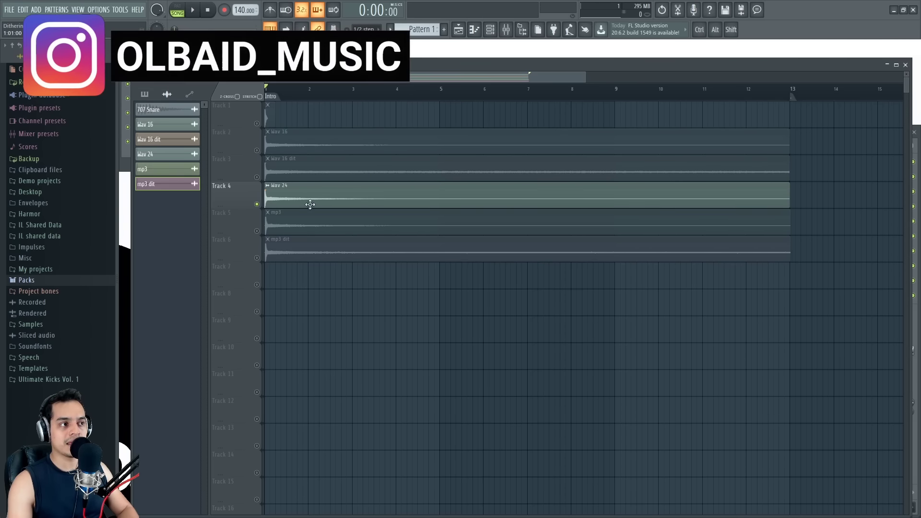
{"action": "key", "text": "space"}
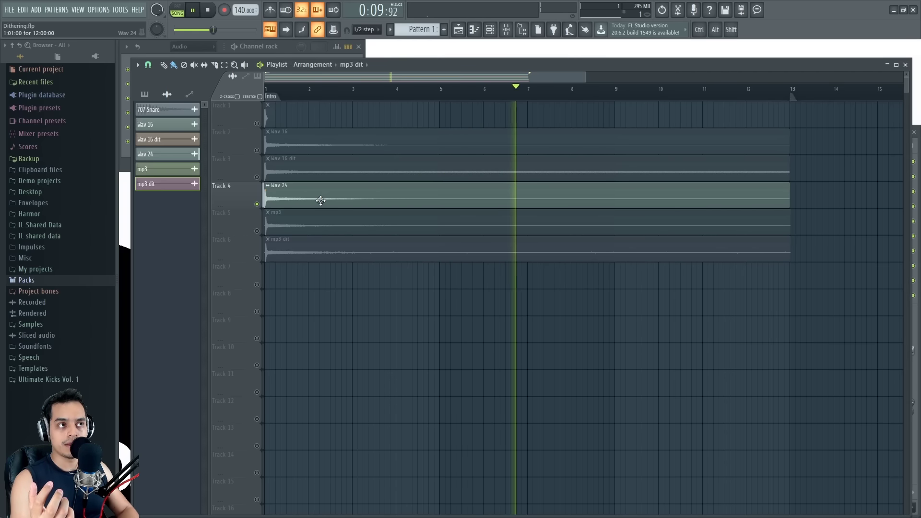
{"action": "key", "text": "space"}
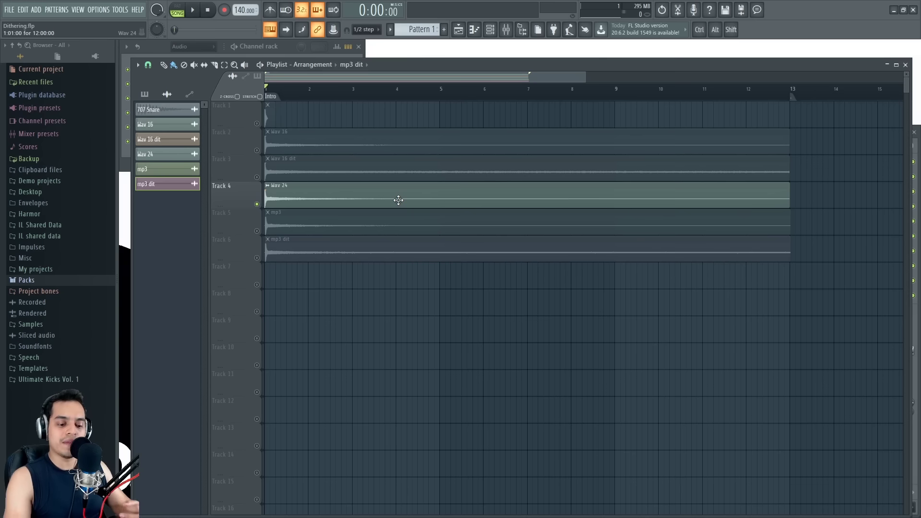
Step: Open the WAV export settings for Dithering.wav to examine the dithering option at 24Bit int, and close them without rendering
{"action": "left_click", "coordinate": [8, 9]}
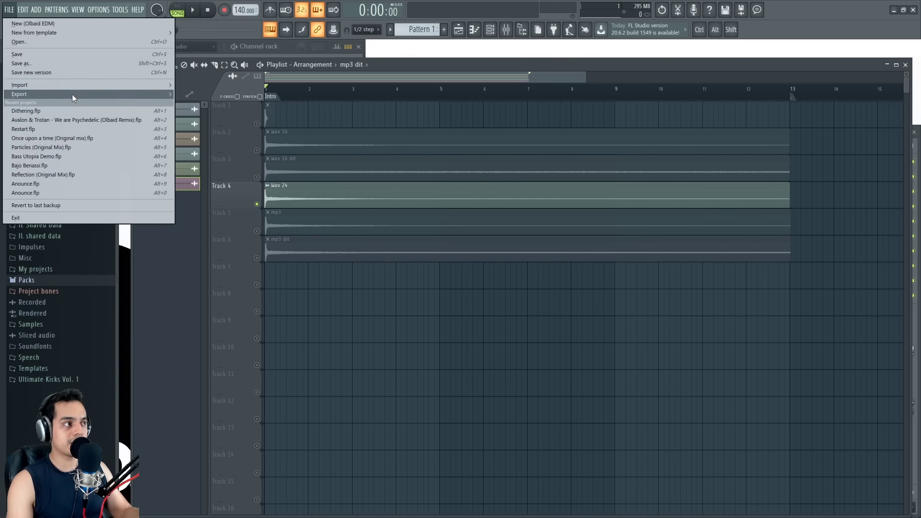
{"action": "mouse_move", "coordinate": [72, 94]}
{"action": "left_click", "coordinate": [206, 101]}
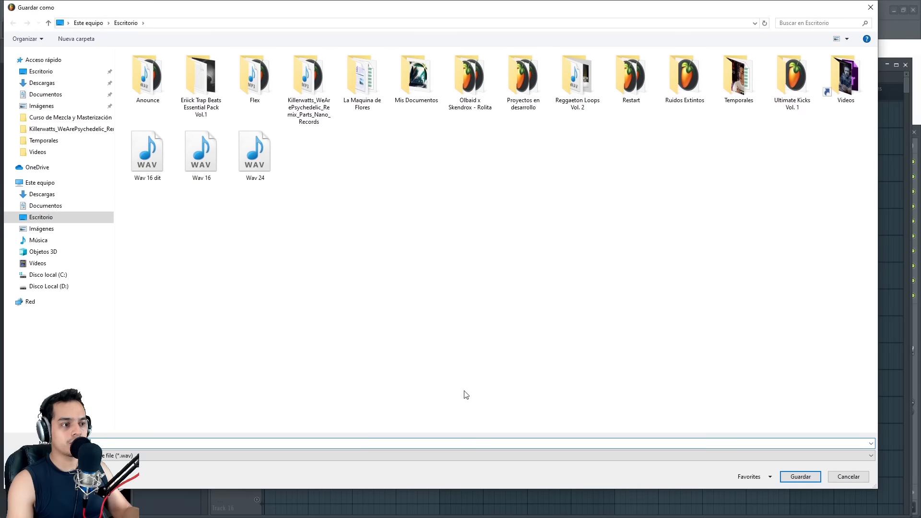
{"action": "left_click", "coordinate": [800, 477]}
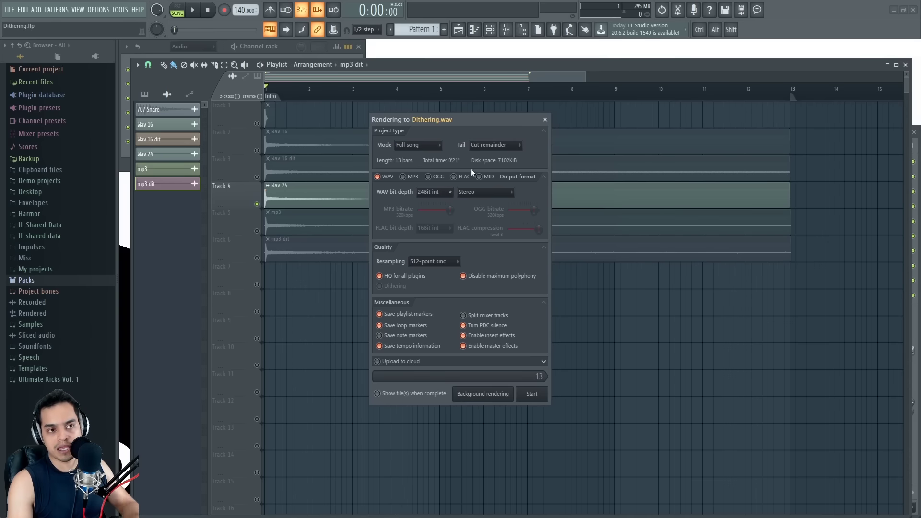
{"action": "left_click", "coordinate": [545, 120]}
Step: Solo Track 5 and play the normalized mp3 clip to examine its reverb tail
{"action": "left_click", "coordinate": [261, 235]}
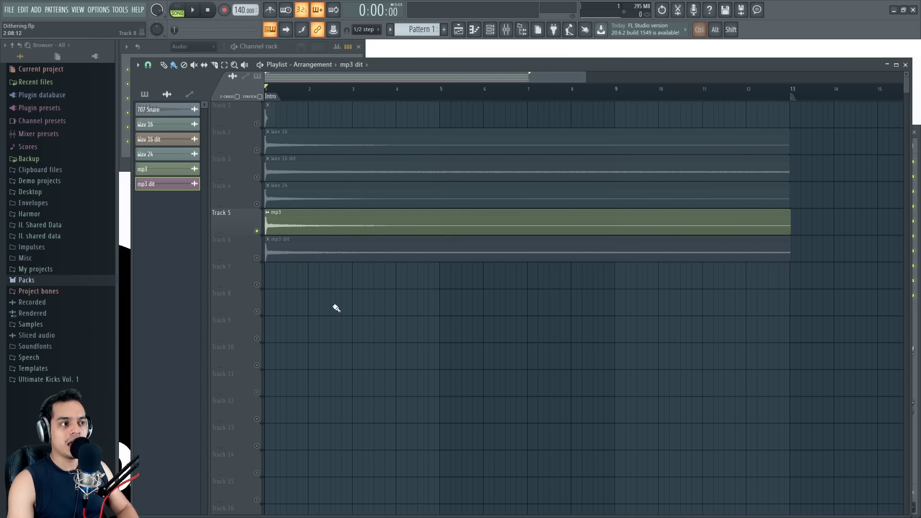
{"action": "key", "text": "space"}
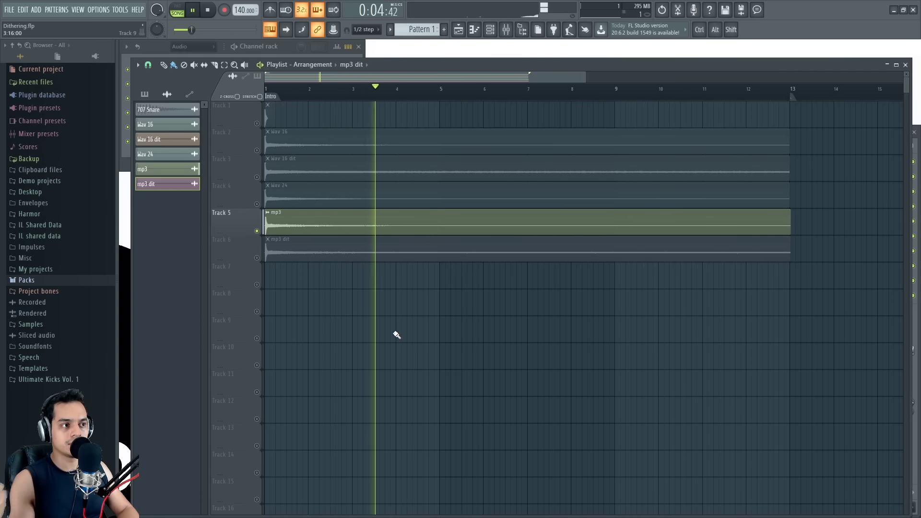
{"action": "key", "text": "space"}
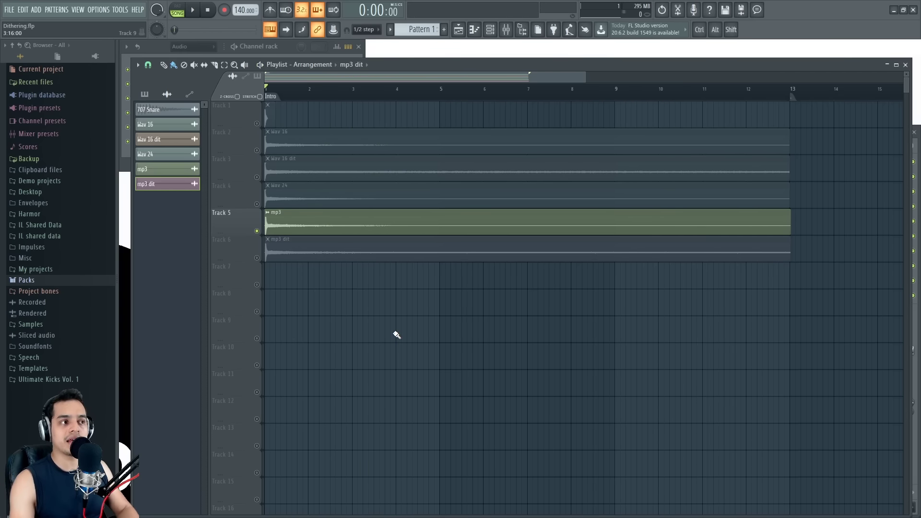
Step: Solo Track 6 and play the normalized mp3 dit clip to examine its dithering noise
{"action": "right_click", "coordinate": [257, 258]}
{"action": "key", "text": "space"}
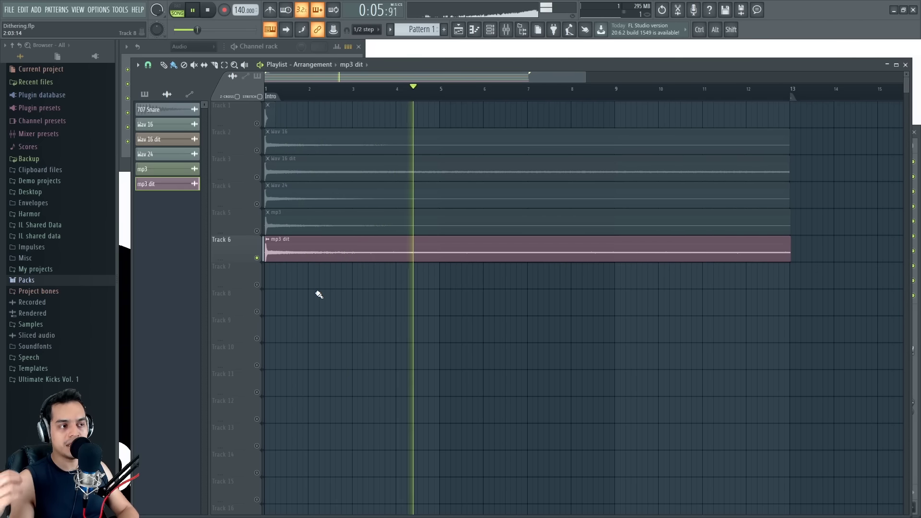
{"action": "key", "text": "space"}
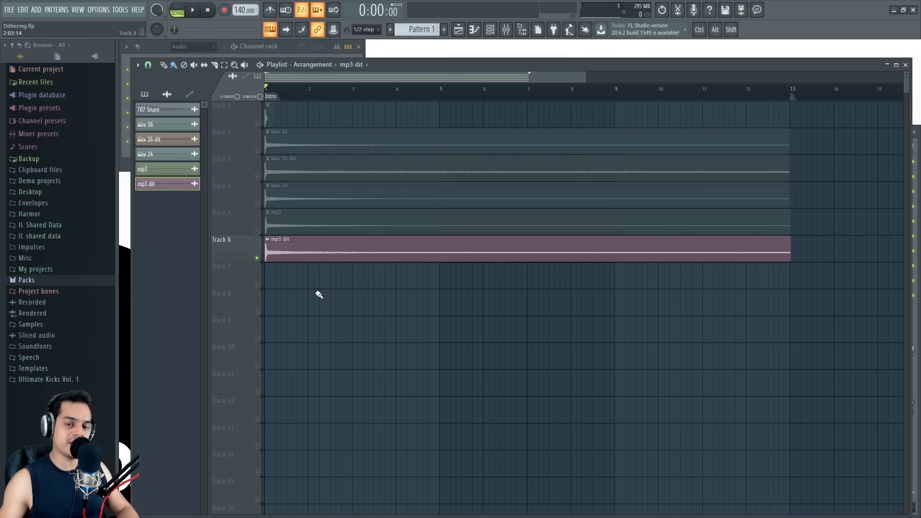
Step: Solo Track 3 and play the Wav 16 dit clip's tail from about the middle of bar 3
{"action": "left_click", "coordinate": [257, 177], "text": "ctrl"}
{"action": "scroll", "coordinate": [399, 344], "scroll_direction": "down", "scroll_amount": 2}
{"action": "scroll", "coordinate": [399, 343], "scroll_direction": "up", "scroll_amount": 3}
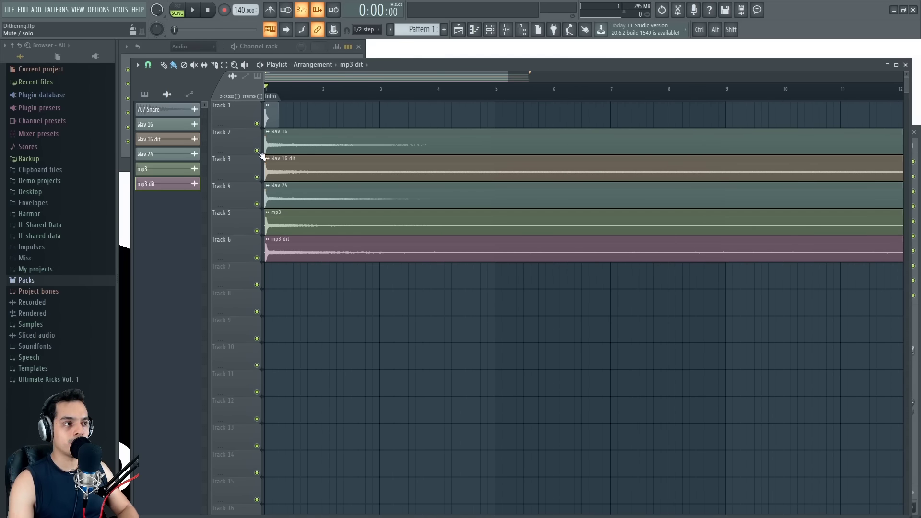
{"action": "left_click", "coordinate": [257, 177], "text": "ctrl"}
{"action": "scroll", "coordinate": [357, 309], "scroll_direction": "down", "scroll_amount": 4}
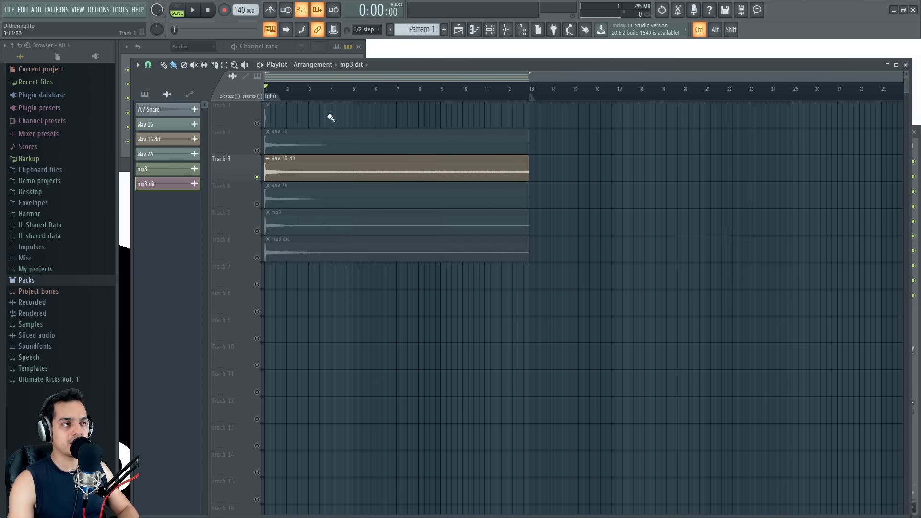
{"action": "scroll", "coordinate": [312, 90], "scroll_direction": "up", "scroll_amount": 4}
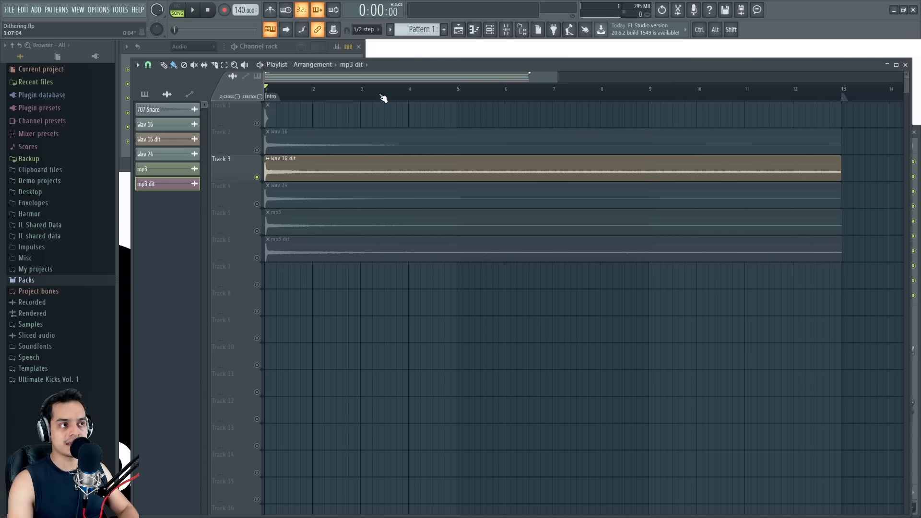
{"action": "left_click", "coordinate": [380, 89]}
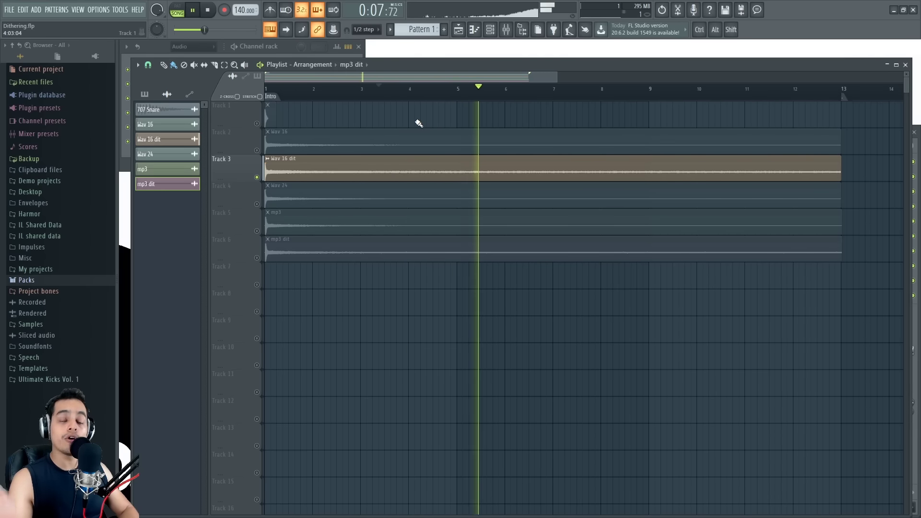
{"action": "key", "text": "space"}
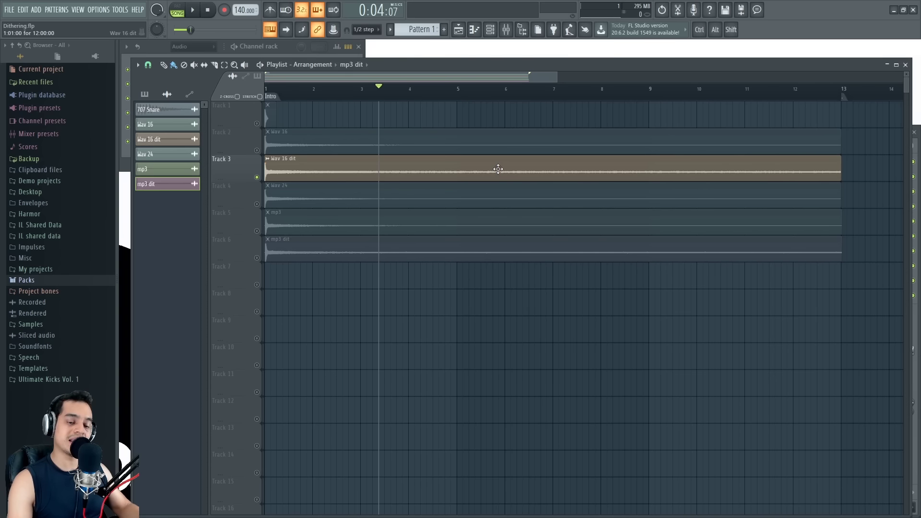
Step: Replay the Wav 16 dit clip's tail from just after the start of bar 6
{"action": "left_click", "coordinate": [509, 90]}
{"action": "key", "text": "space"}
{"action": "key", "text": "space"}
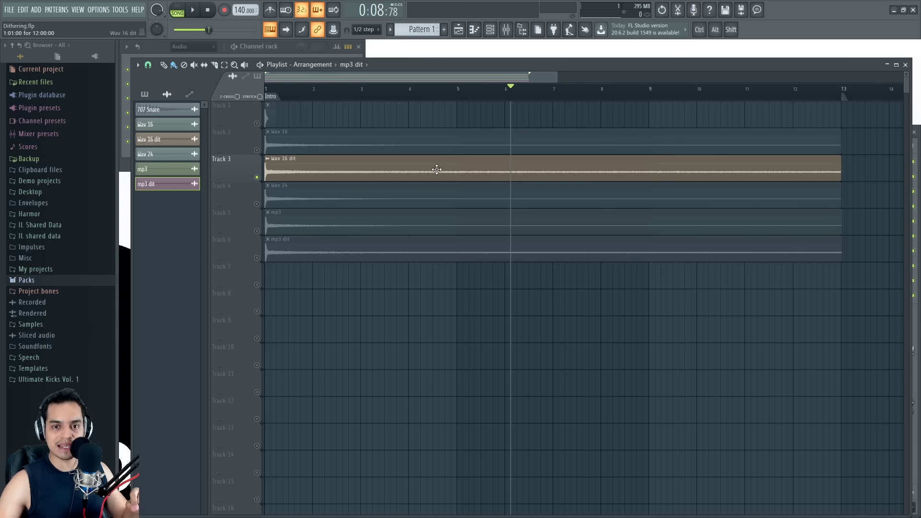
Step: Solo Track 2 and play the Wav 16 clip's tail from several points around bar 3
{"action": "left_click", "coordinate": [256, 146], "text": "ctrl"}
{"action": "left_click", "coordinate": [393, 92]}
{"action": "key", "text": "space"}
{"action": "left_click", "coordinate": [366, 92]}
{"action": "left_click", "coordinate": [355, 95]}
{"action": "key", "text": "space"}
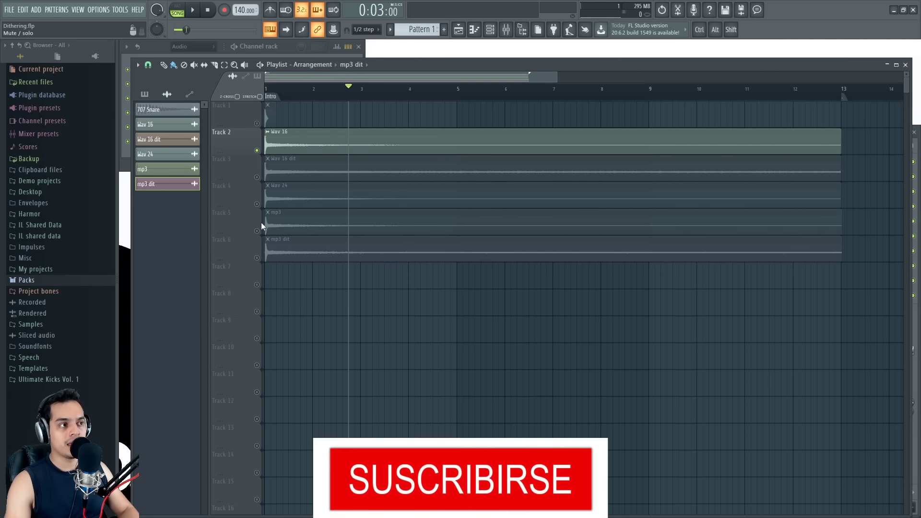
Step: Compare the Wav 24 and Wav 16 dit clips by soloing Track 4, switching to Track 3, and returning to Track 4
{"action": "scroll", "coordinate": [323, 76], "scroll_direction": "up", "scroll_amount": 2}
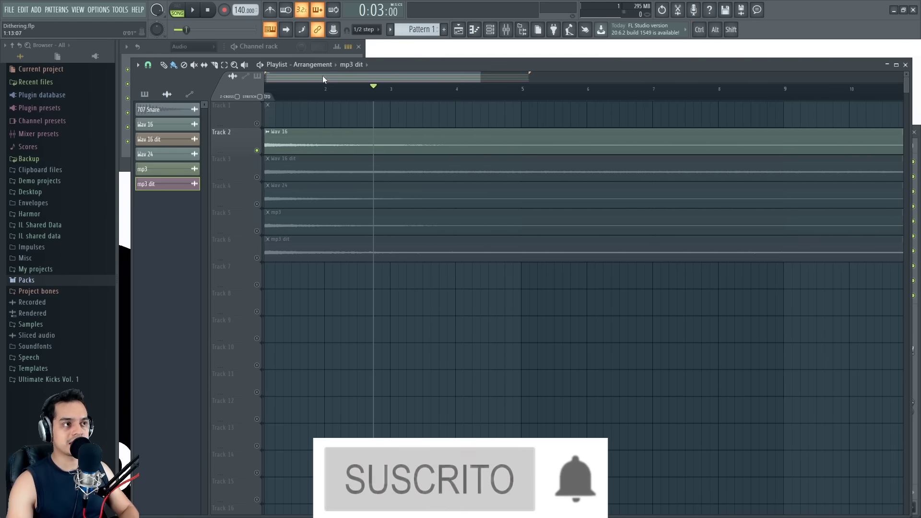
{"action": "scroll", "coordinate": [337, 84], "scroll_direction": "down", "scroll_amount": 3}
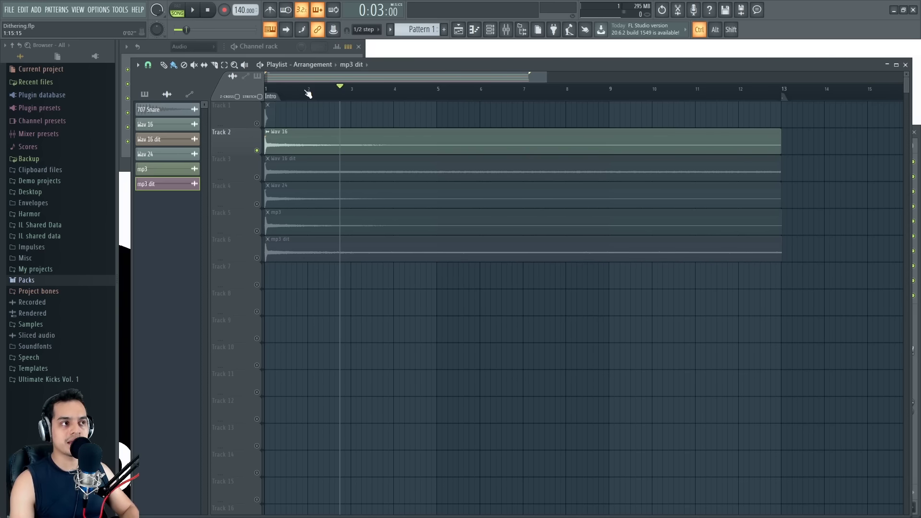
{"action": "scroll", "coordinate": [346, 80], "scroll_direction": "up", "scroll_amount": 2}
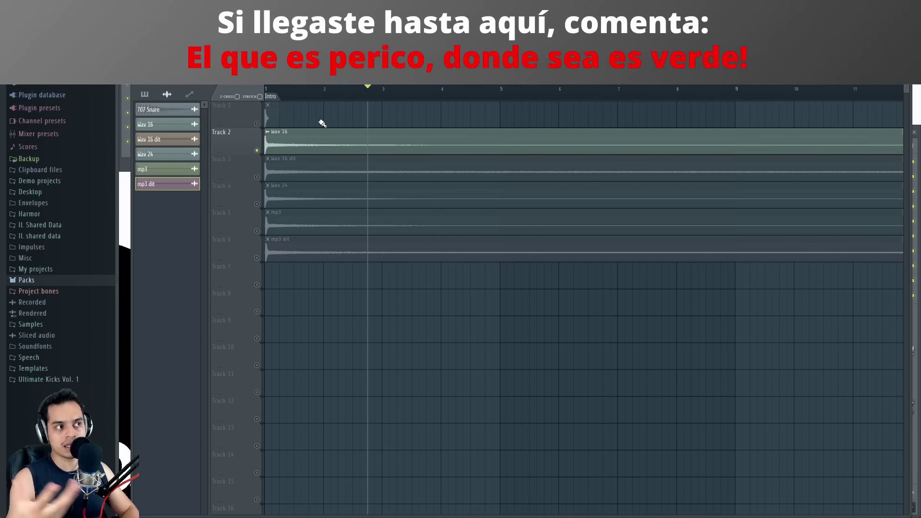
{"action": "left_click", "coordinate": [259, 205]}
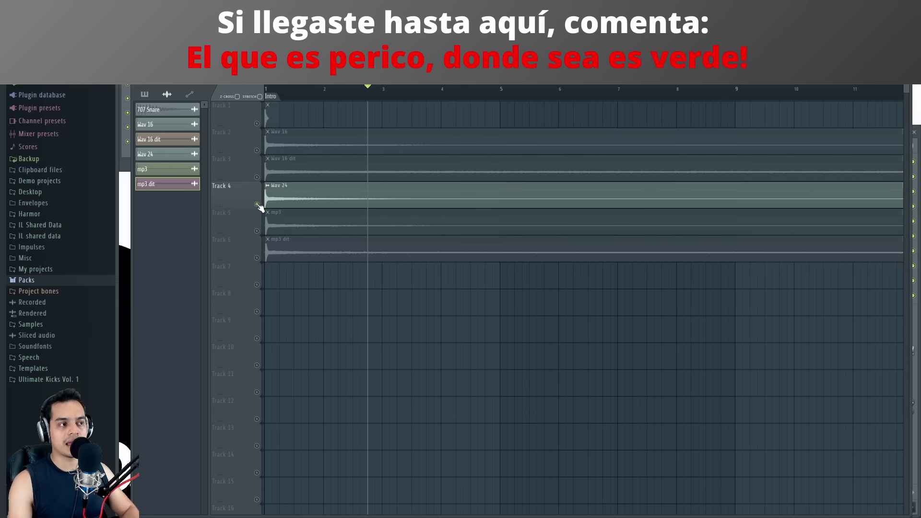
{"action": "scroll", "coordinate": [301, 215], "scroll_direction": "down", "scroll_amount": 2}
{"action": "scroll", "coordinate": [301, 214], "scroll_direction": "up", "scroll_amount": 2}
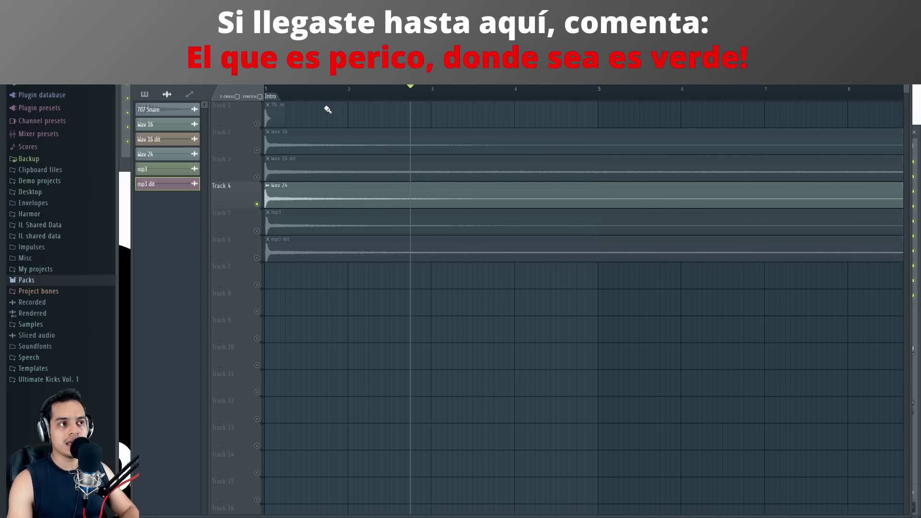
{"action": "left_click", "coordinate": [257, 178]}
{"action": "left_click", "coordinate": [260, 205]}
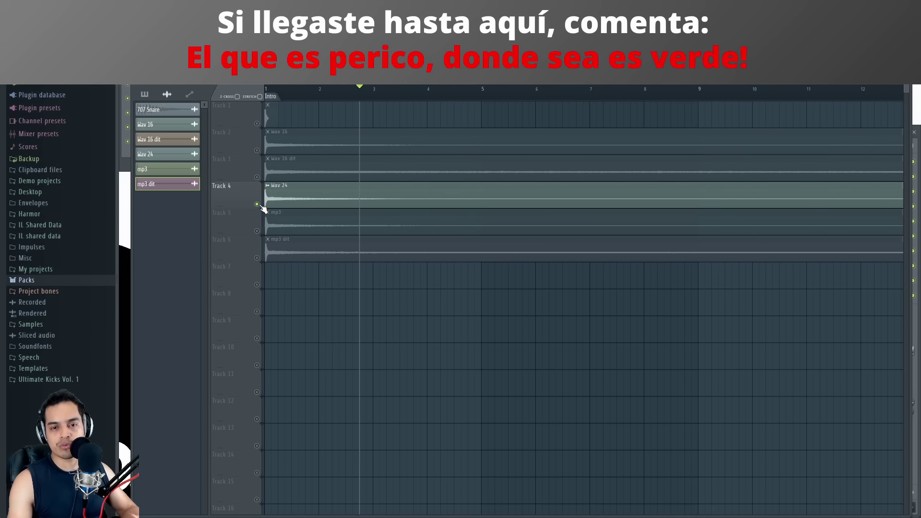